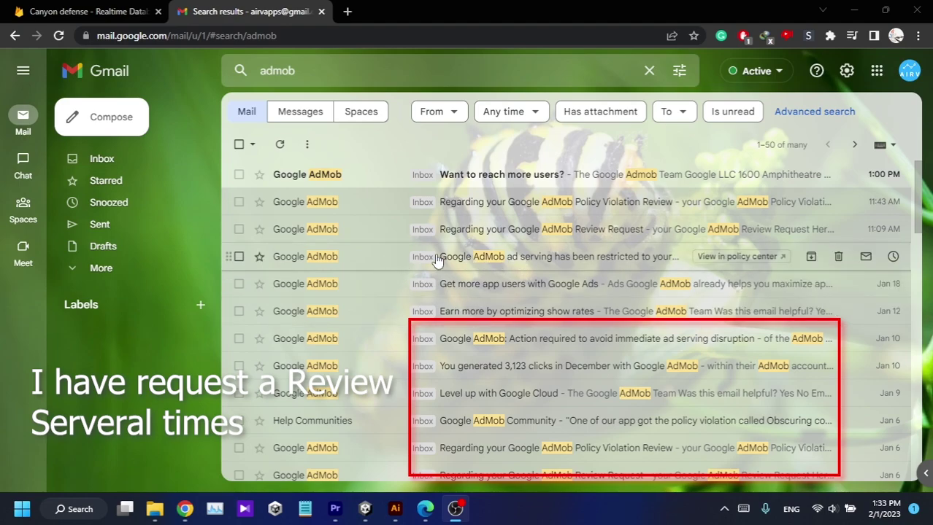
Open the AdMob ad-serving restriction email and highlight its App Id com.airvapps.canyondefense.
{"action": "left_click", "coordinate": [535, 259]}
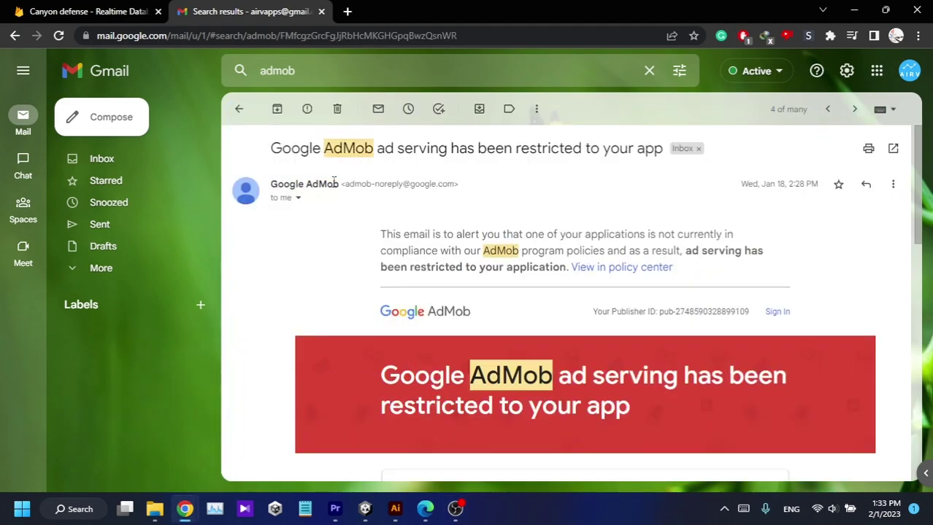
{"action": "left_click_drag", "start_coordinate": [291, 149], "coordinate": [374, 150]}
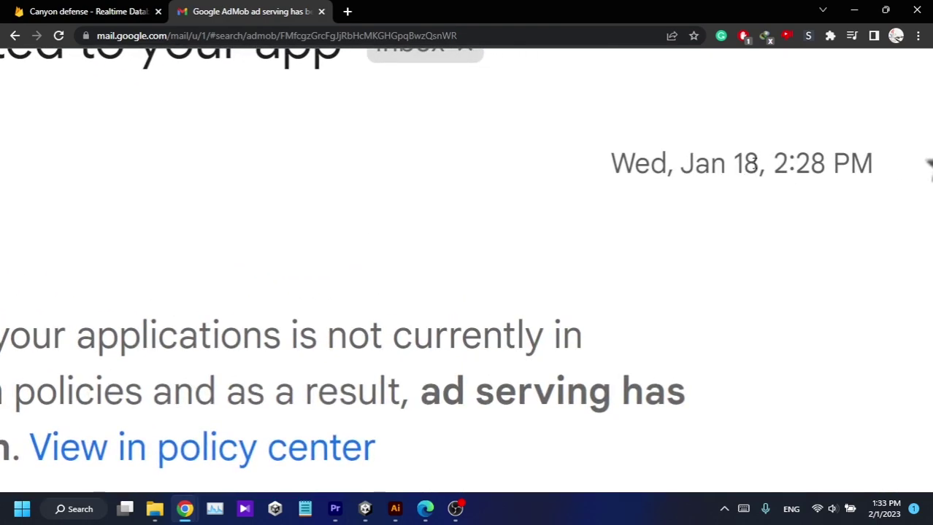
{"action": "double_click", "coordinate": [753, 162]}
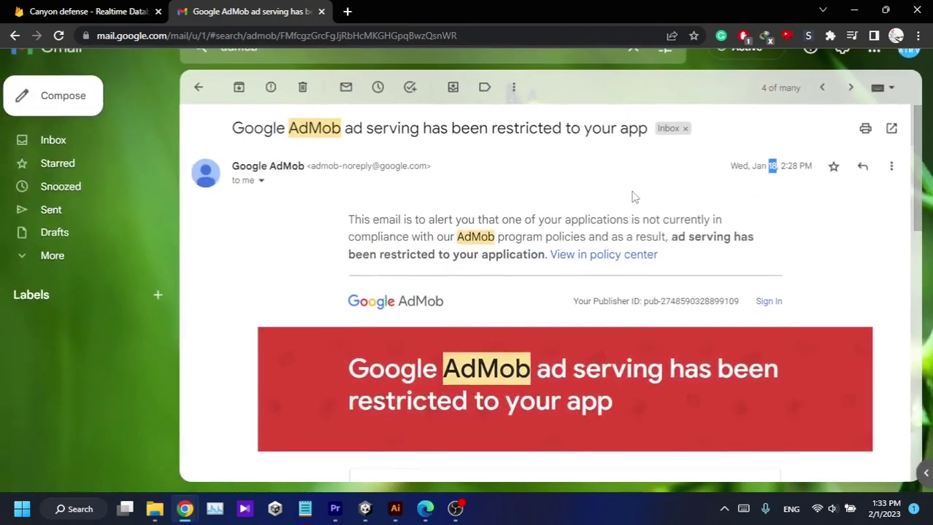
{"action": "scroll", "coordinate": [543, 227], "scroll_direction": "down", "scroll_amount": 3}
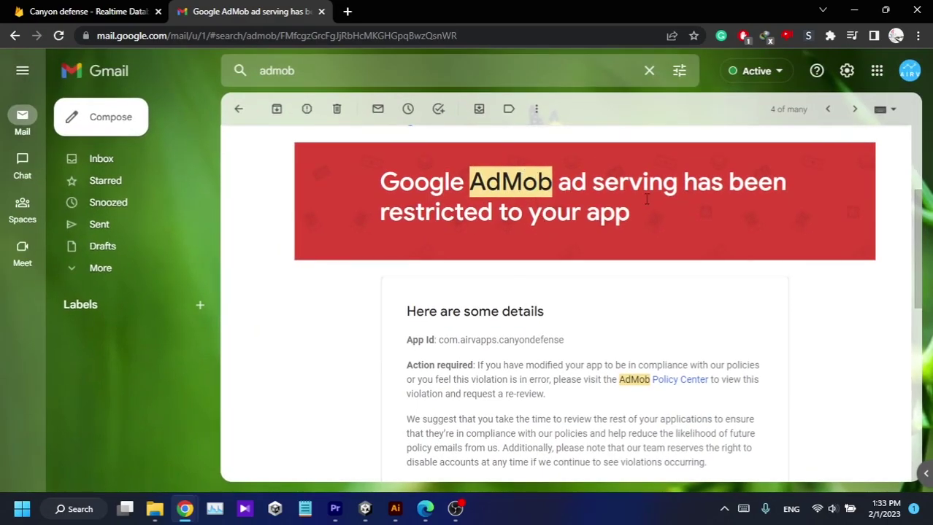
{"action": "scroll", "coordinate": [545, 223], "scroll_direction": "down", "scroll_amount": 1}
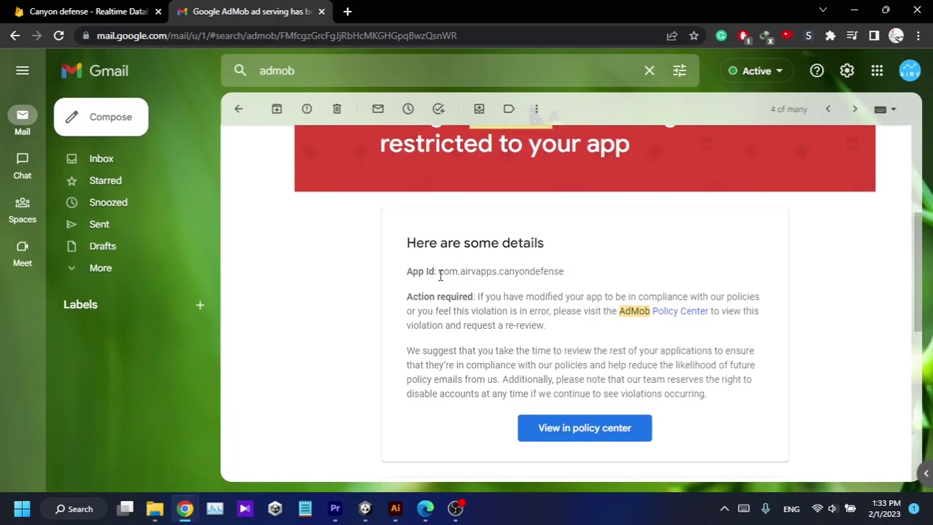
{"action": "left_click_drag", "start_coordinate": [439, 272], "coordinate": [583, 279]}
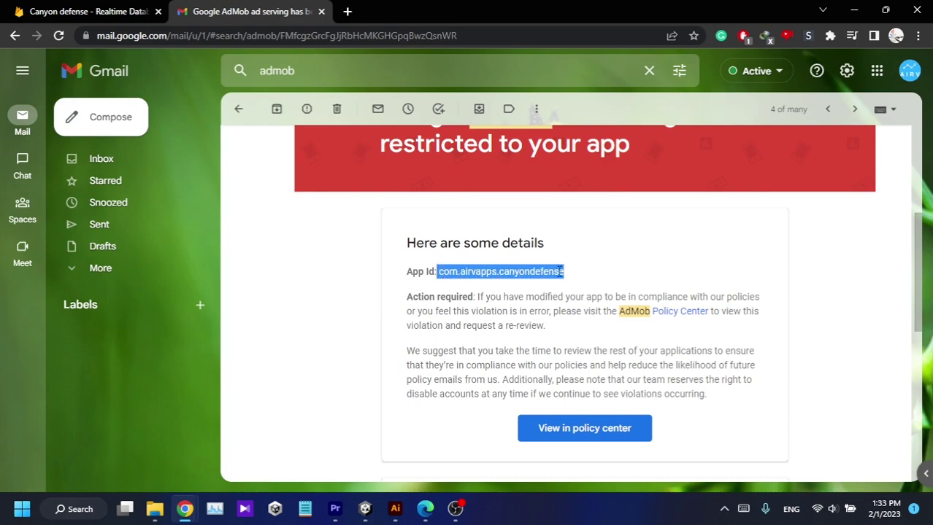
{"action": "left_click", "coordinate": [480, 297]}
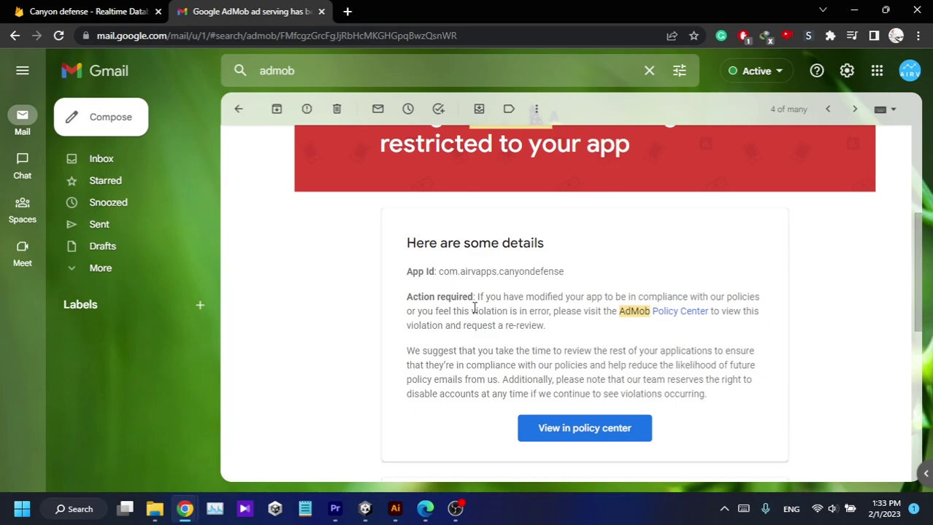
{"action": "scroll", "coordinate": [473, 309], "scroll_direction": "up", "scroll_amount": 1}
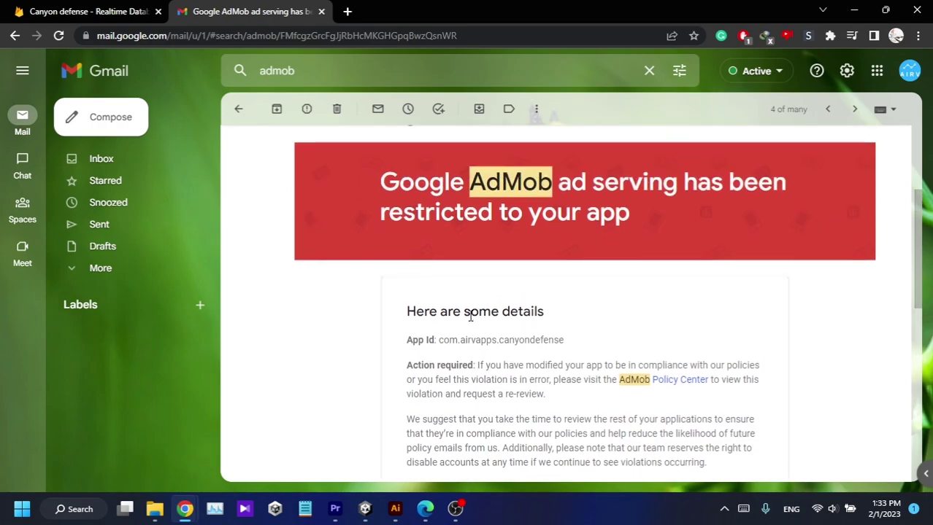
Switch to the AdMob Policy center page and scroll to its Issues table.
{"action": "left_click", "coordinate": [425, 509]}
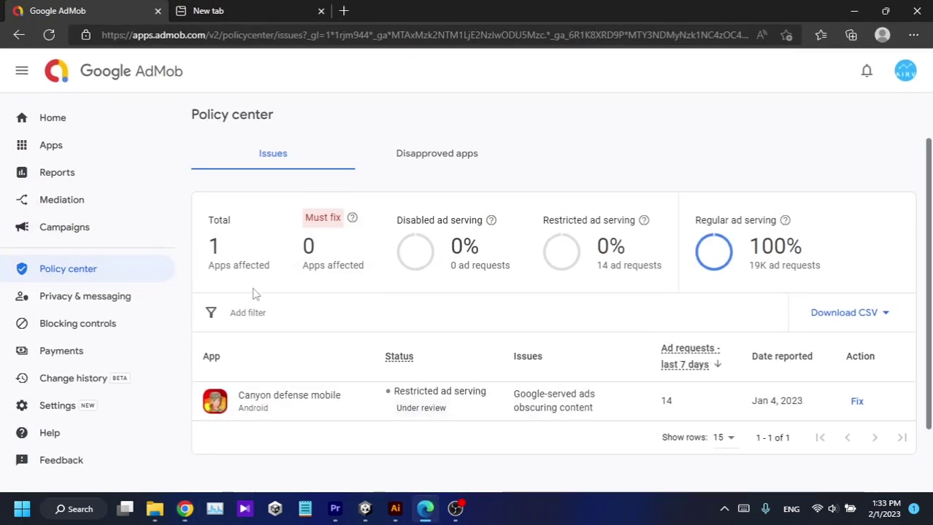
{"action": "scroll", "coordinate": [506, 339], "scroll_direction": "down", "scroll_amount": 1}
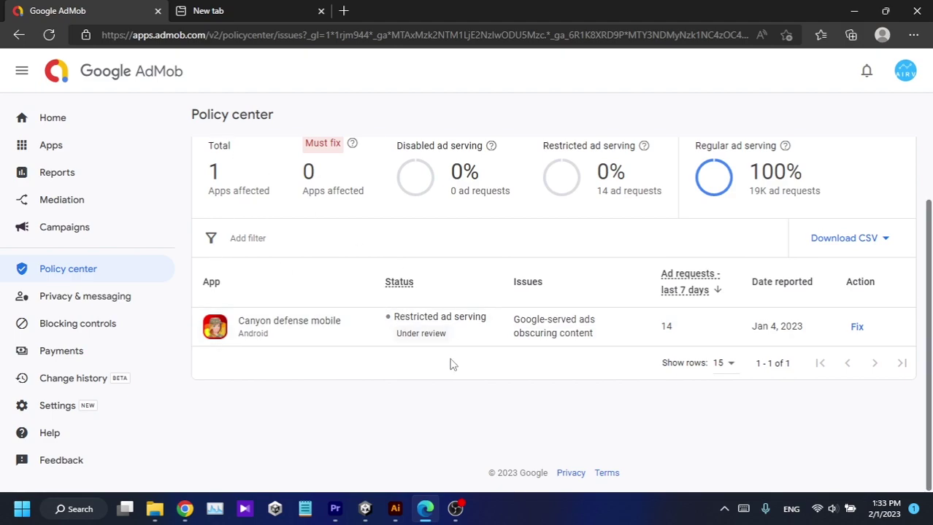
{"action": "scroll", "coordinate": [510, 350], "scroll_direction": "up", "scroll_amount": 5}
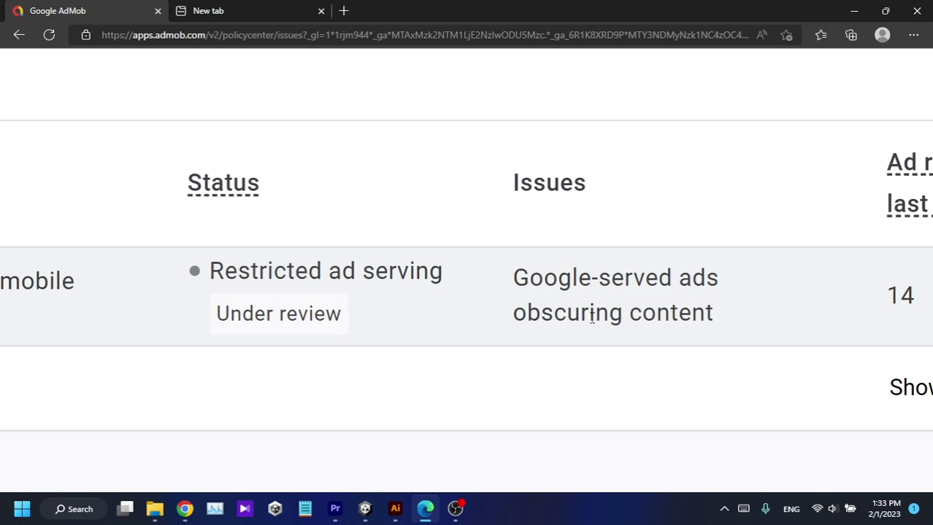
{"action": "scroll", "coordinate": [662, 321], "scroll_direction": "down", "scroll_amount": 5}
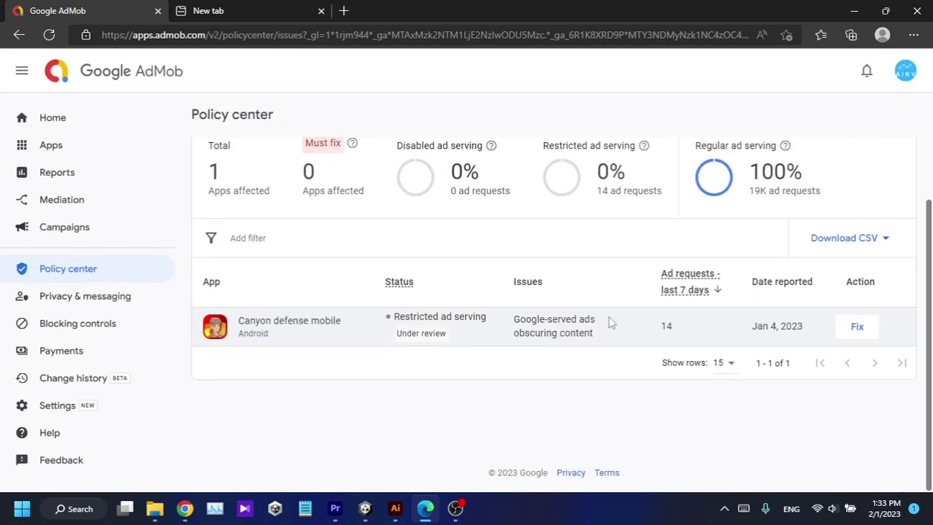
Highlight Canyon defense mobile's restricted status and its 'Google-served ads obscuring content' issue.
{"action": "mouse_move", "coordinate": [594, 321]}
{"action": "left_mouse_down"}
{"action": "mouse_move", "coordinate": [513, 321]}
{"action": "mouse_move", "coordinate": [613, 343]}
{"action": "left_mouse_up"}
{"action": "left_click", "coordinate": [516, 324]}
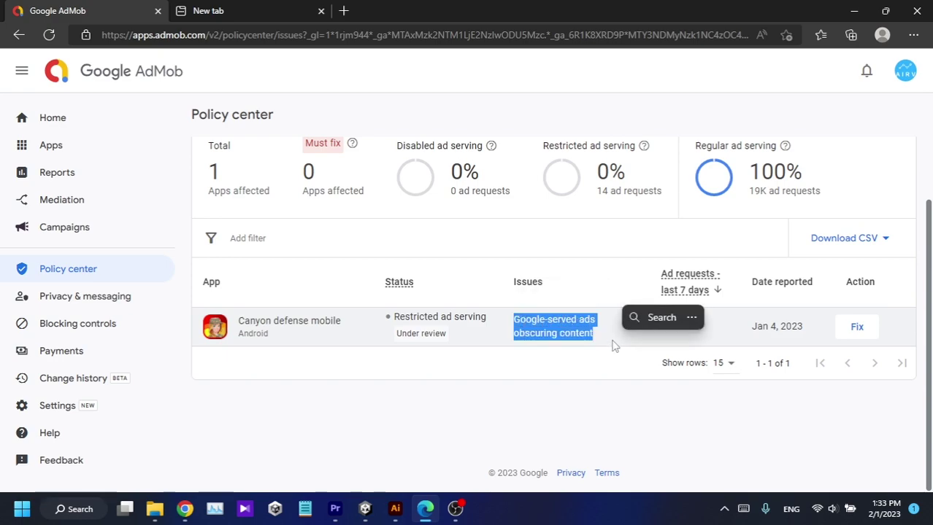
{"action": "left_click", "coordinate": [595, 340]}
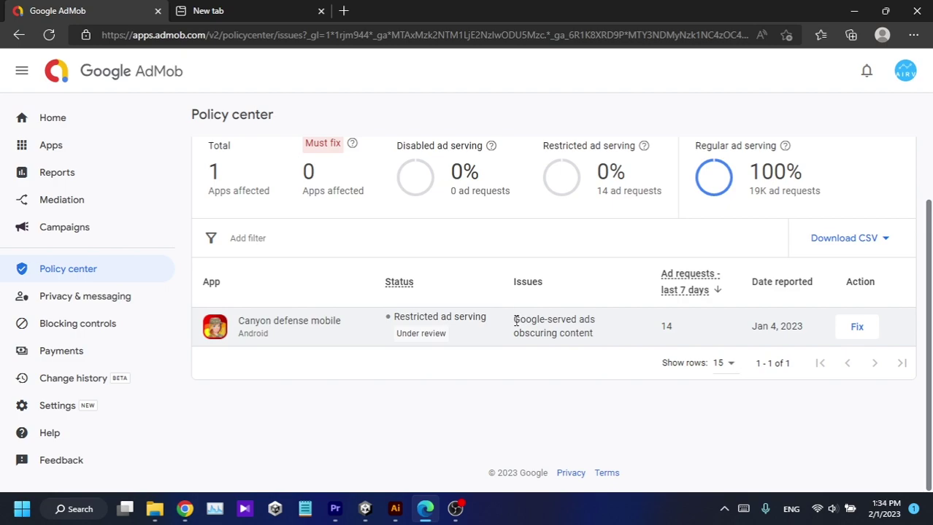
{"action": "left_click_drag", "start_coordinate": [514, 320], "coordinate": [602, 344]}
{"action": "left_click", "coordinate": [600, 339]}
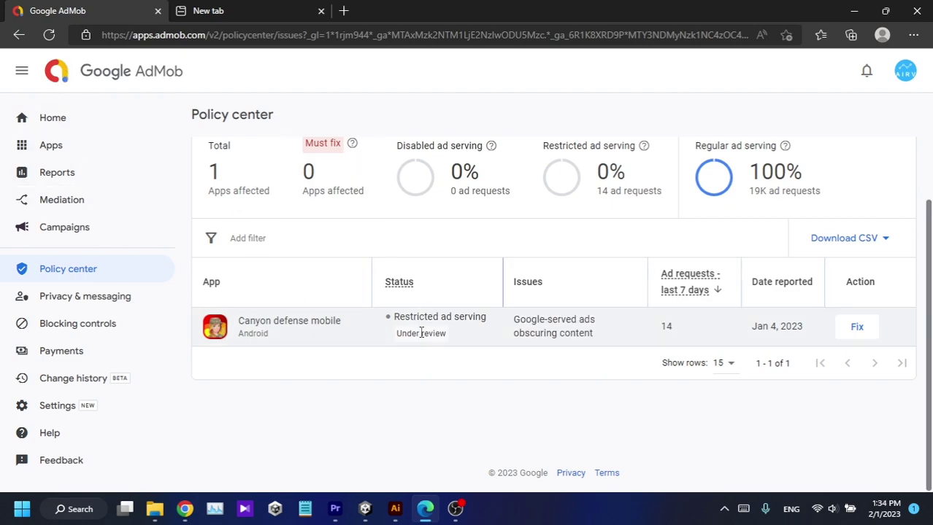
{"action": "mouse_move", "coordinate": [393, 317]}
{"action": "left_mouse_down"}
{"action": "mouse_move", "coordinate": [615, 330]}
{"action": "mouse_move", "coordinate": [487, 338]}
{"action": "left_mouse_up"}
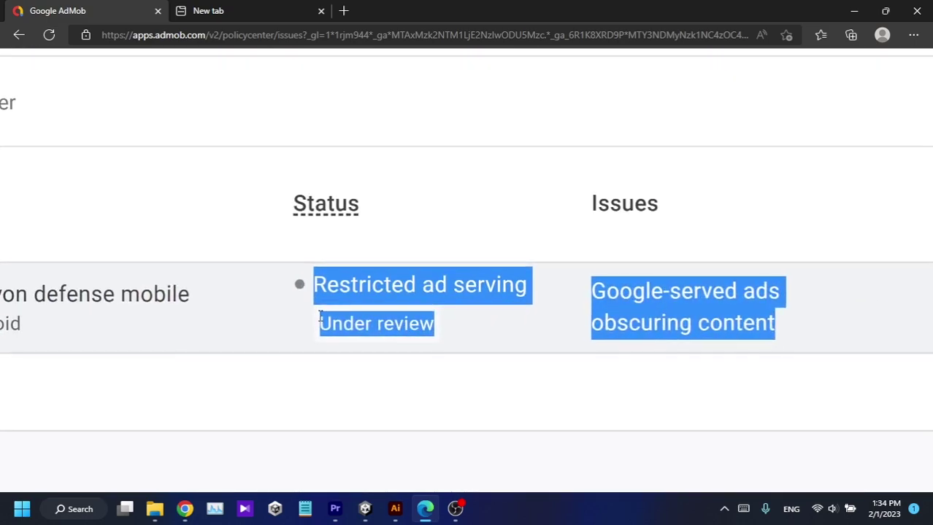
{"action": "left_click", "coordinate": [402, 333]}
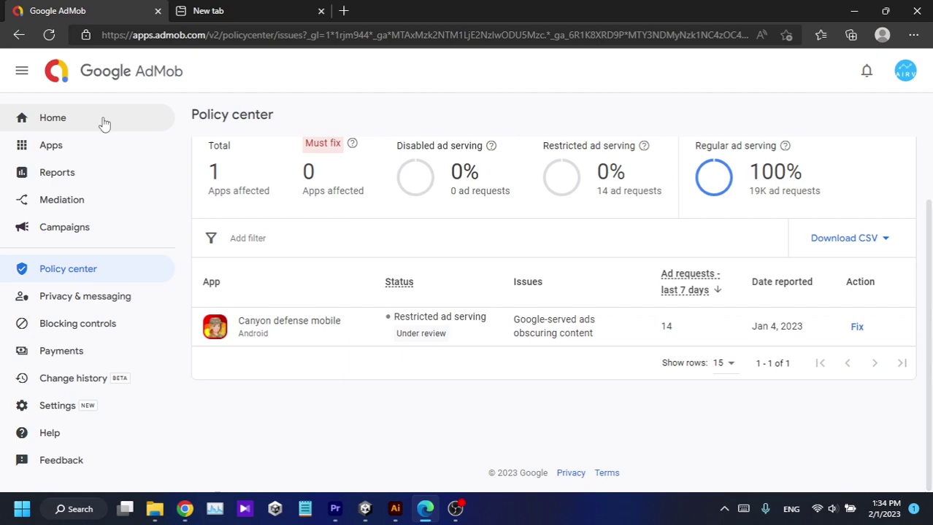
Reload the Policy center and highlight its 'No current issues' message.
{"action": "left_click", "coordinate": [48, 35]}
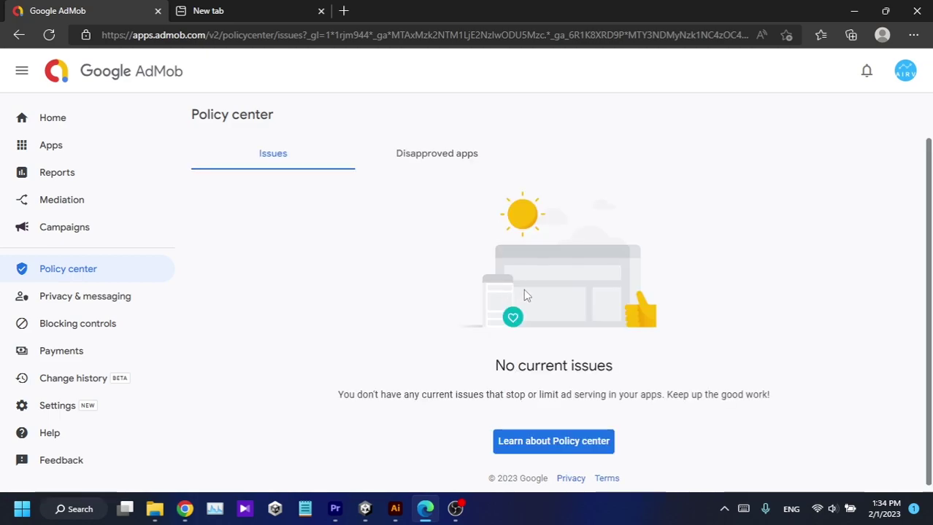
{"action": "left_click_drag", "start_coordinate": [496, 373], "coordinate": [697, 362]}
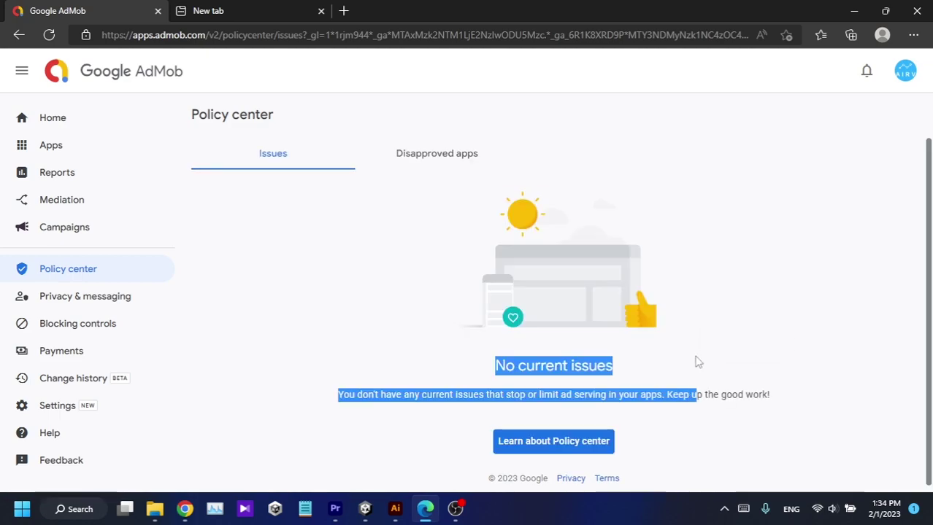
{"action": "left_click", "coordinate": [697, 362]}
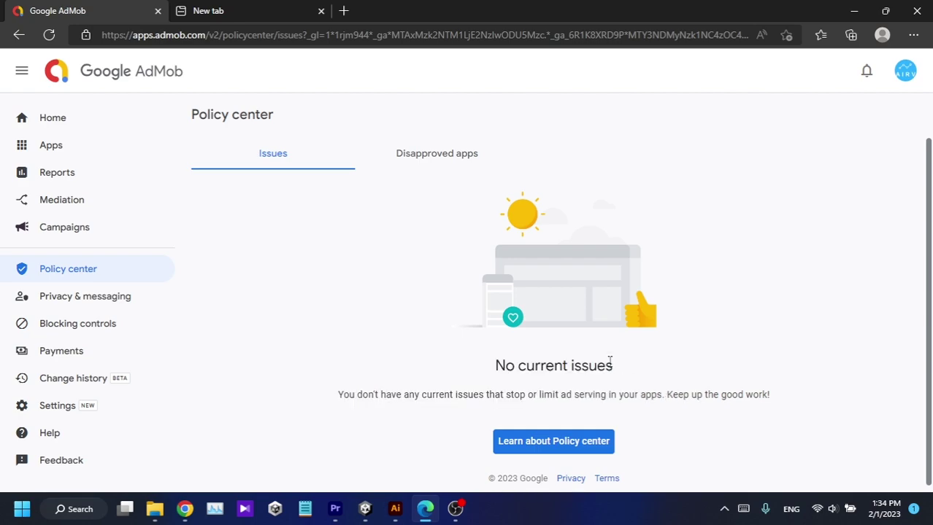
{"action": "scroll", "coordinate": [609, 362], "scroll_direction": "down", "scroll_amount": 1}
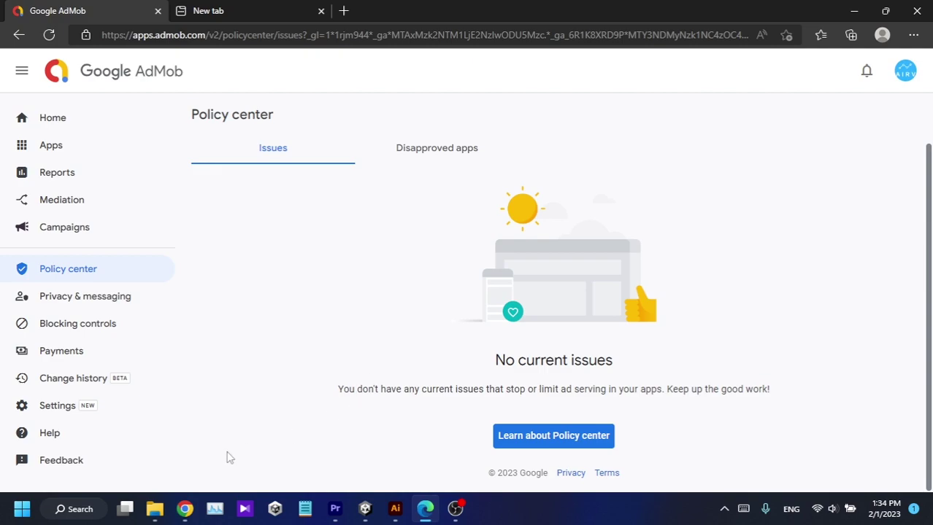
Back in Gmail's admob results, open the Review Request reply email and check its automated confirmation.
{"action": "mouse_move", "coordinate": [184, 510]}
{"action": "left_click", "coordinate": [110, 427]}
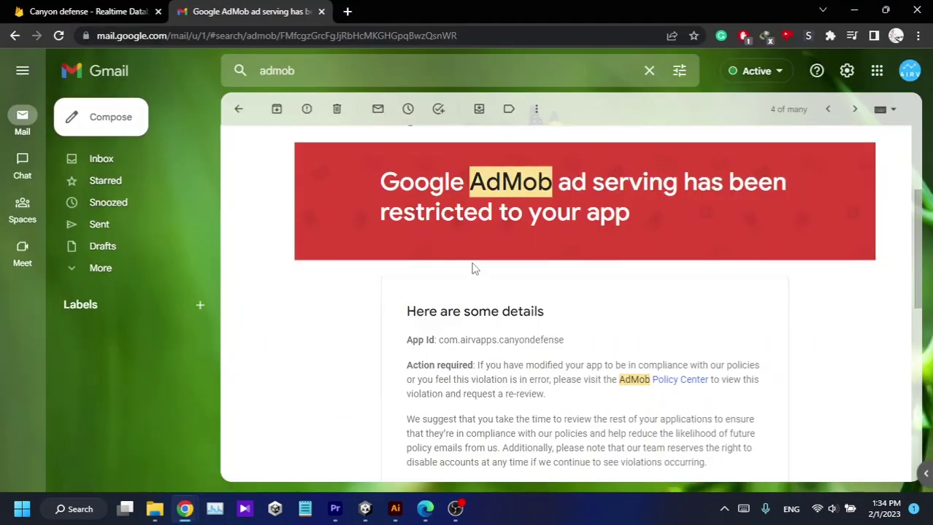
{"action": "left_click", "coordinate": [240, 110]}
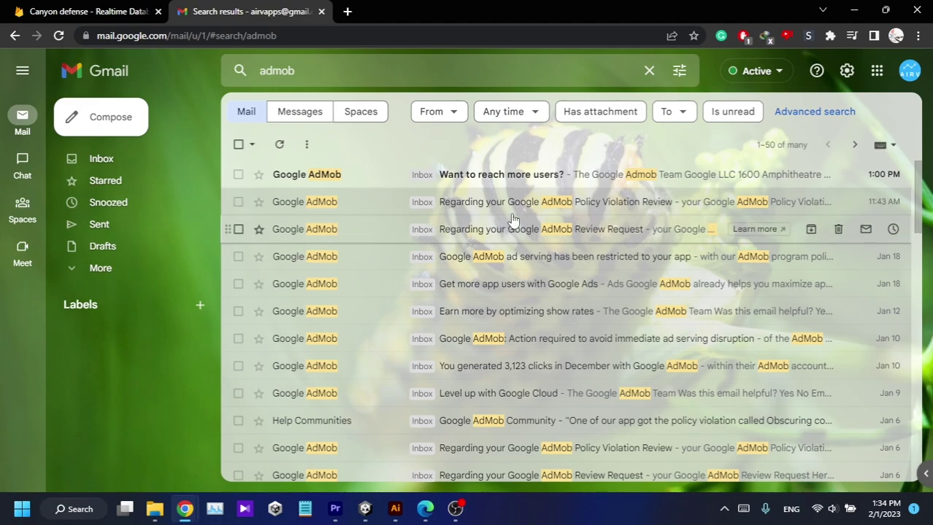
{"action": "left_click", "coordinate": [513, 221]}
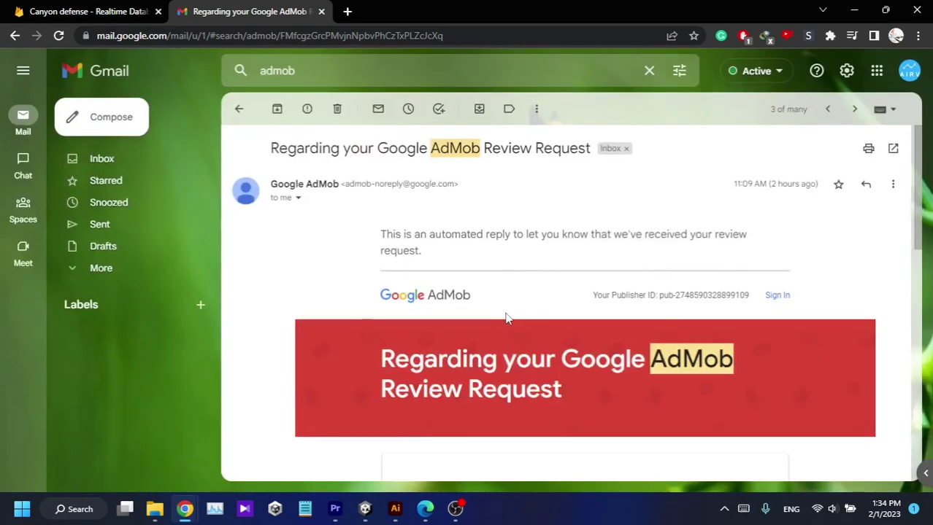
{"action": "scroll", "coordinate": [504, 314], "scroll_direction": "down", "scroll_amount": 3}
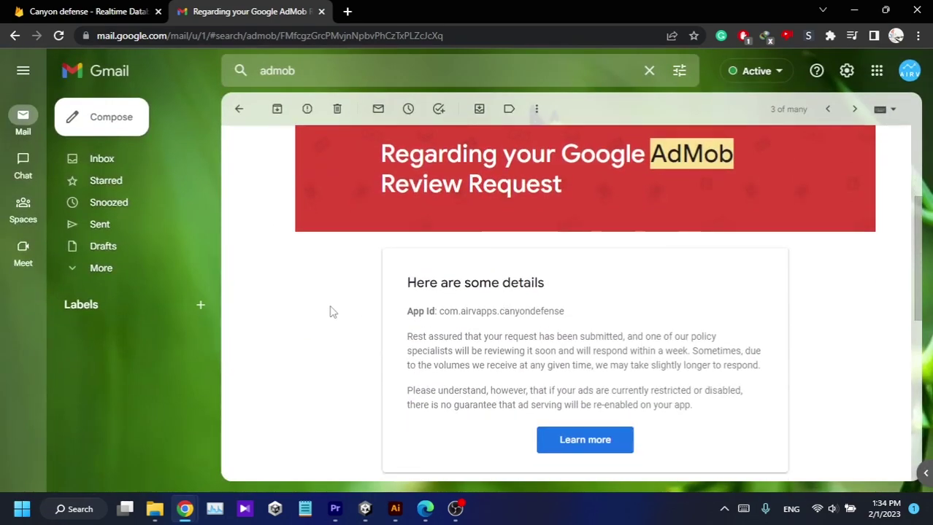
{"action": "scroll", "coordinate": [330, 312], "scroll_direction": "up", "scroll_amount": 3}
{"action": "mouse_move", "coordinate": [375, 233]}
{"action": "left_mouse_down"}
{"action": "mouse_move", "coordinate": [468, 251]}
{"action": "mouse_move", "coordinate": [375, 233]}
{"action": "left_mouse_up"}
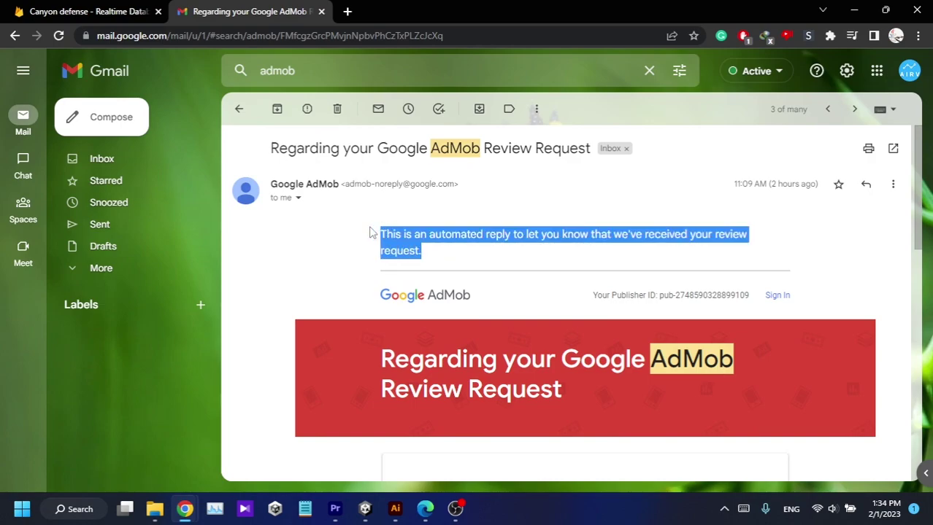
Open the AdMob Policy Violation Review email and highlight that no policy violations were found.
{"action": "left_click", "coordinate": [240, 108]}
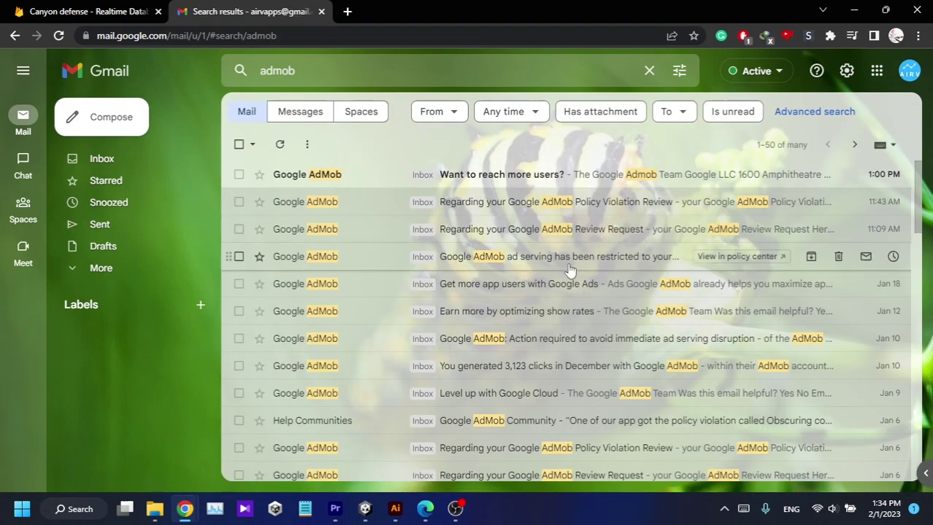
{"action": "left_click", "coordinate": [539, 204]}
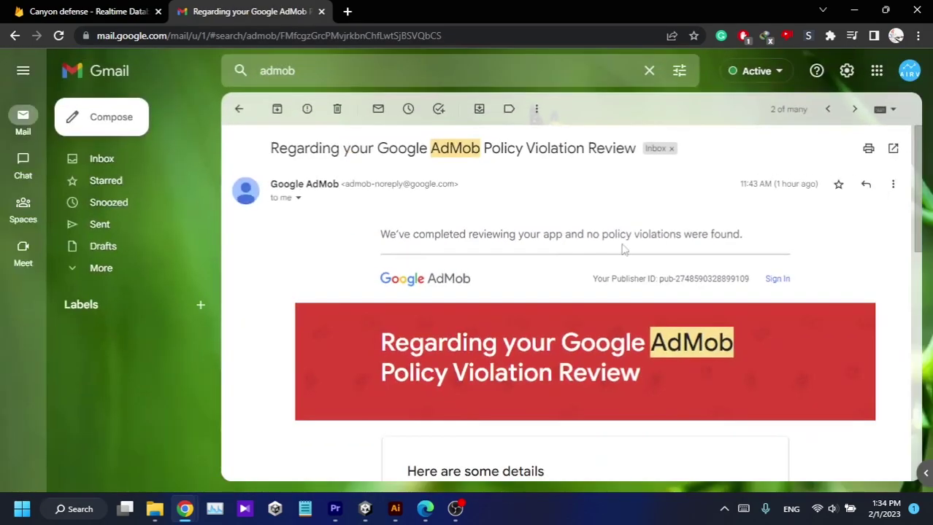
{"action": "scroll", "coordinate": [518, 274], "scroll_direction": "down", "scroll_amount": 3}
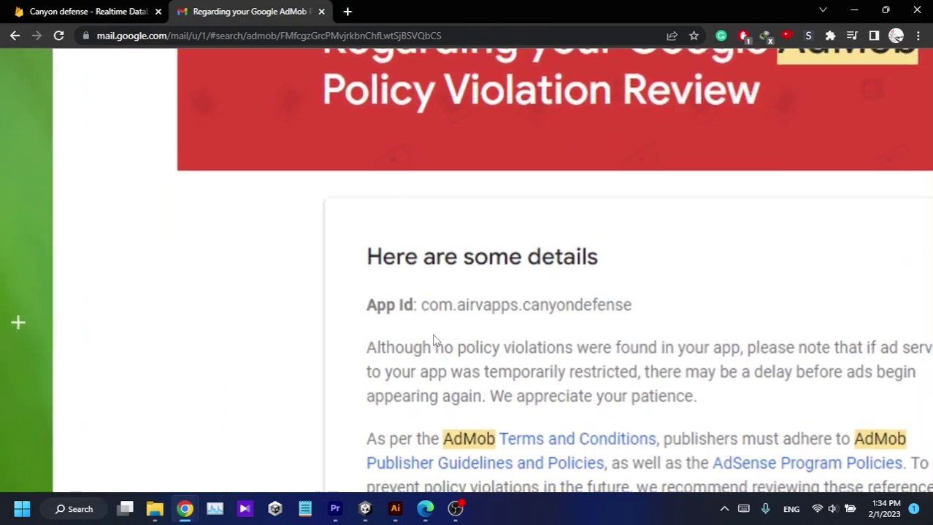
{"action": "left_click_drag", "start_coordinate": [377, 347], "coordinate": [615, 347]}
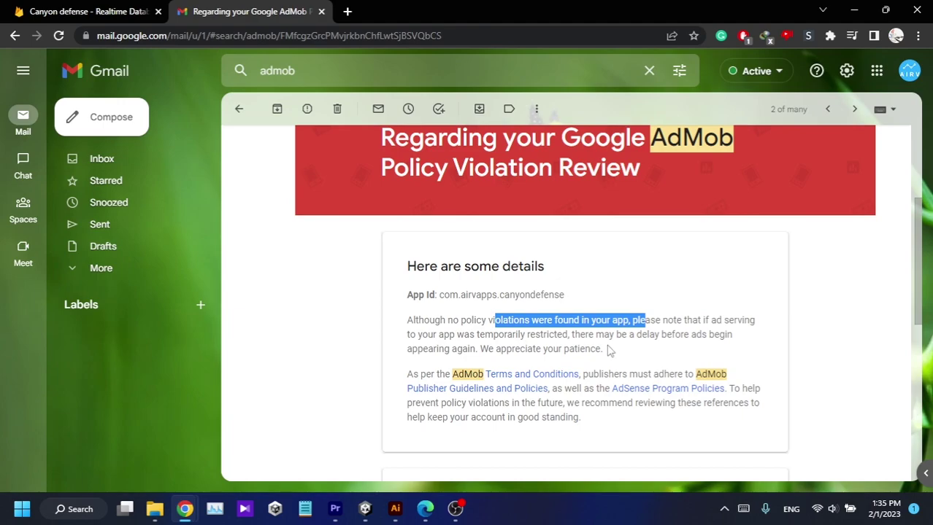
{"action": "left_click_drag", "start_coordinate": [616, 346], "coordinate": [470, 330]}
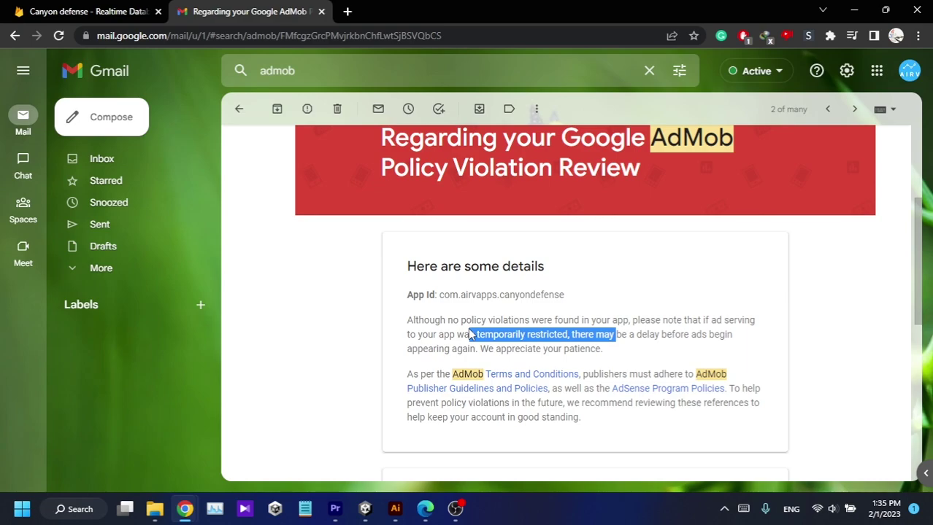
{"action": "left_click_drag", "start_coordinate": [476, 321], "coordinate": [600, 322]}
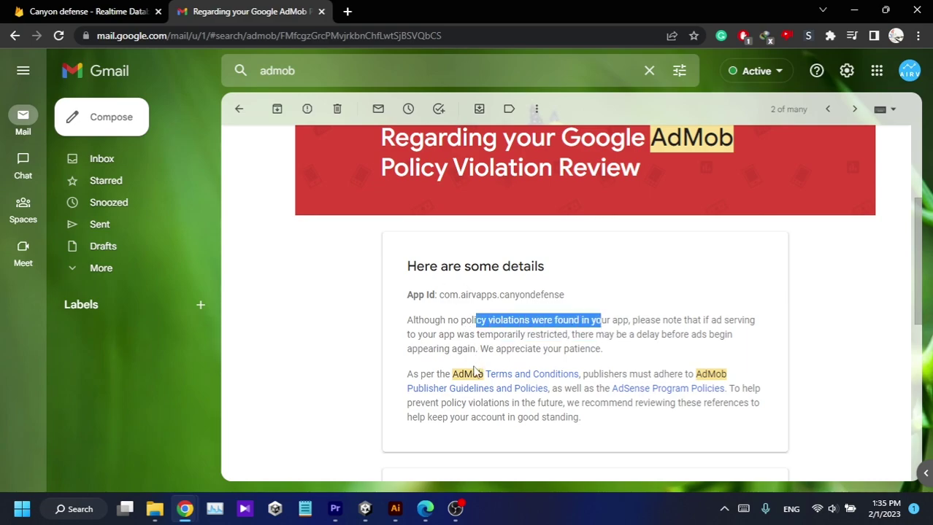
{"action": "left_click", "coordinate": [365, 511]}
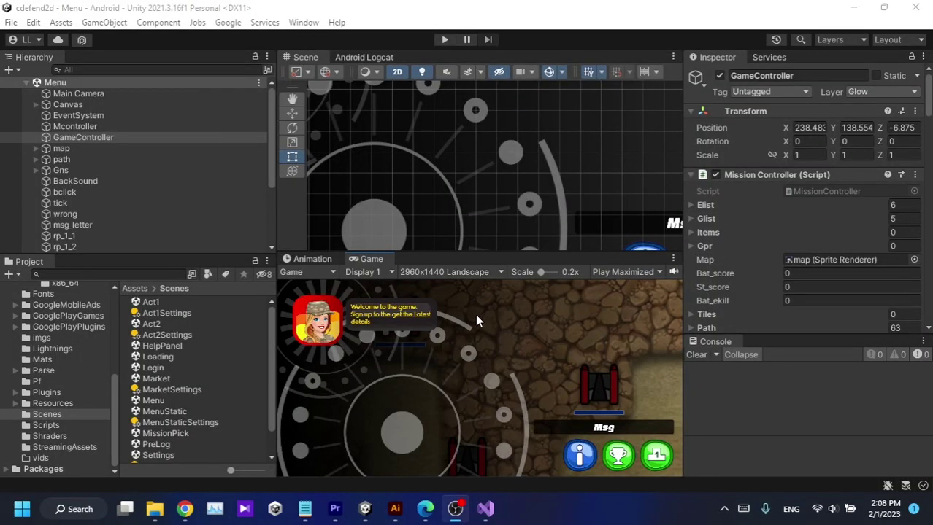
Open the Act1 scene from the Scenes folder and zoom out on the Kalahari Desert map.
{"action": "left_click", "coordinate": [153, 303]}
{"action": "double_click", "coordinate": [153, 304]}
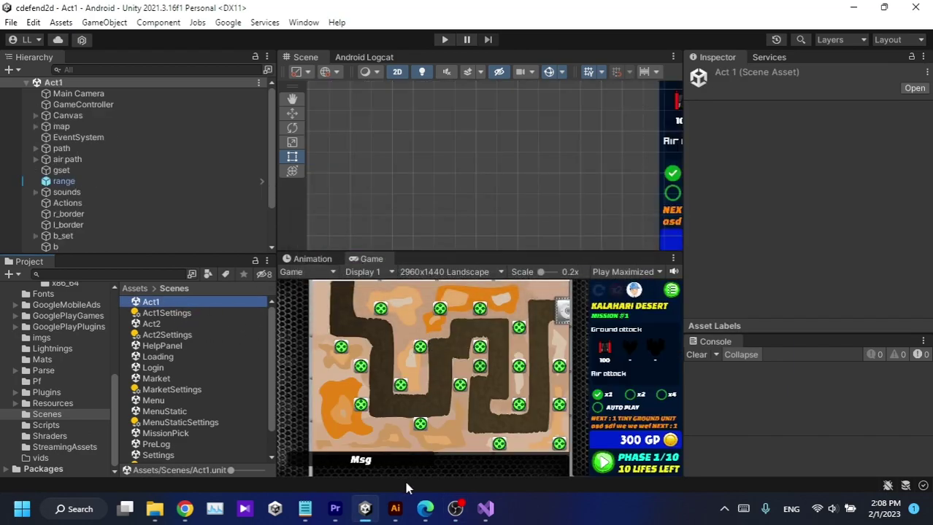
{"action": "scroll", "coordinate": [500, 171], "scroll_direction": "down", "scroll_amount": 3}
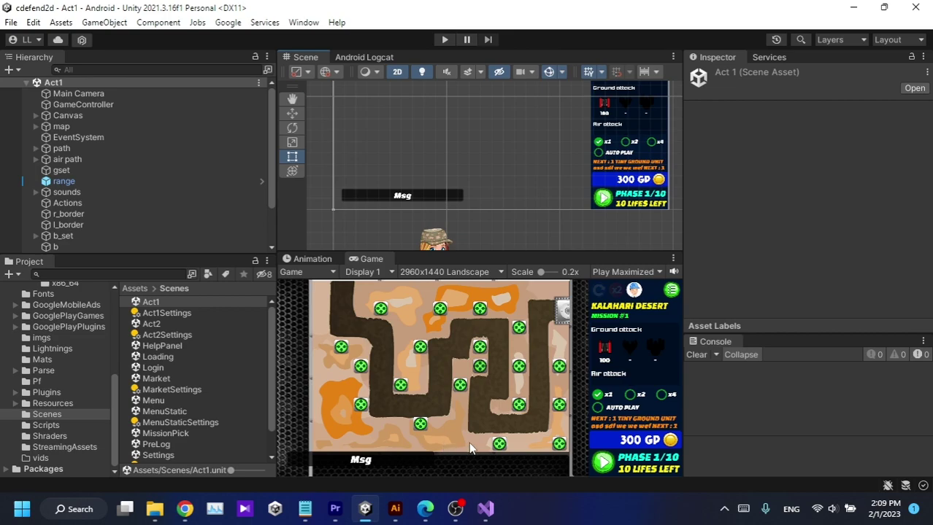
{"action": "left_click", "coordinate": [485, 509]}
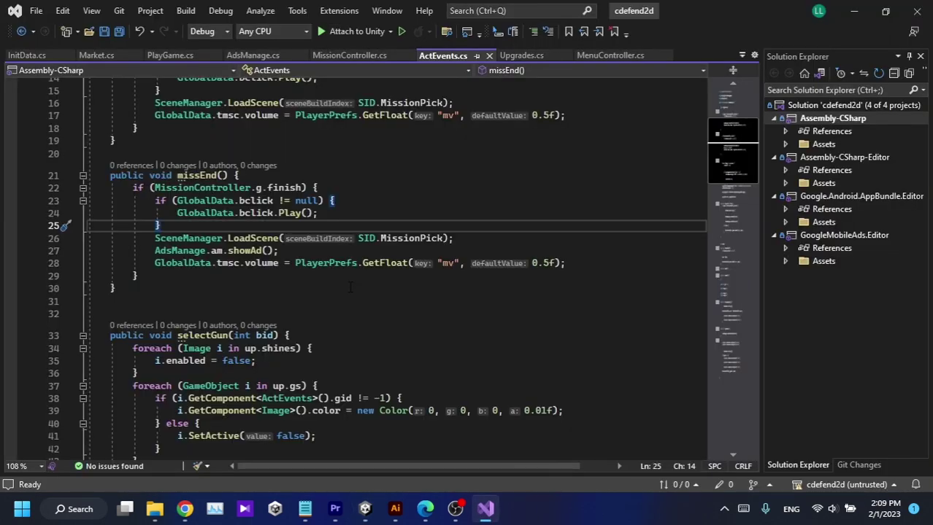
{"action": "scroll", "coordinate": [379, 270], "scroll_direction": "up", "scroll_amount": 1}
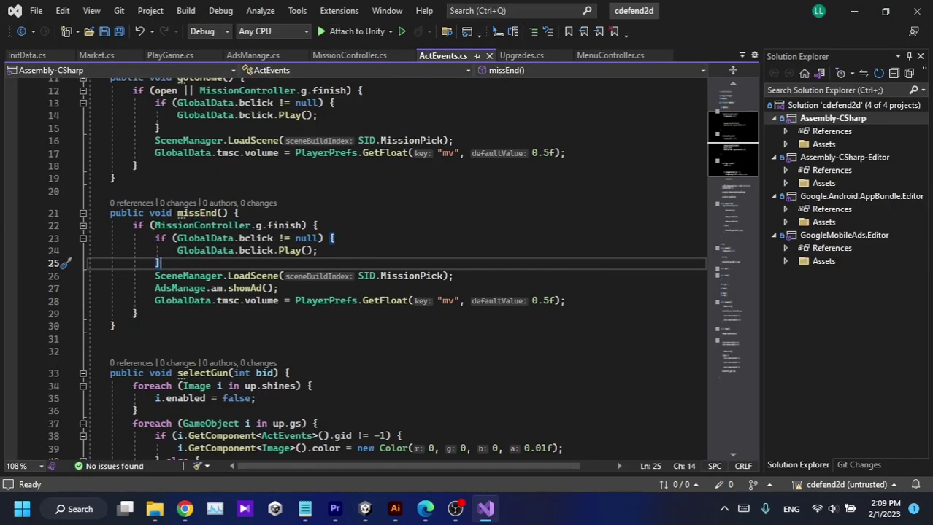
{"action": "left_click", "coordinate": [217, 213]}
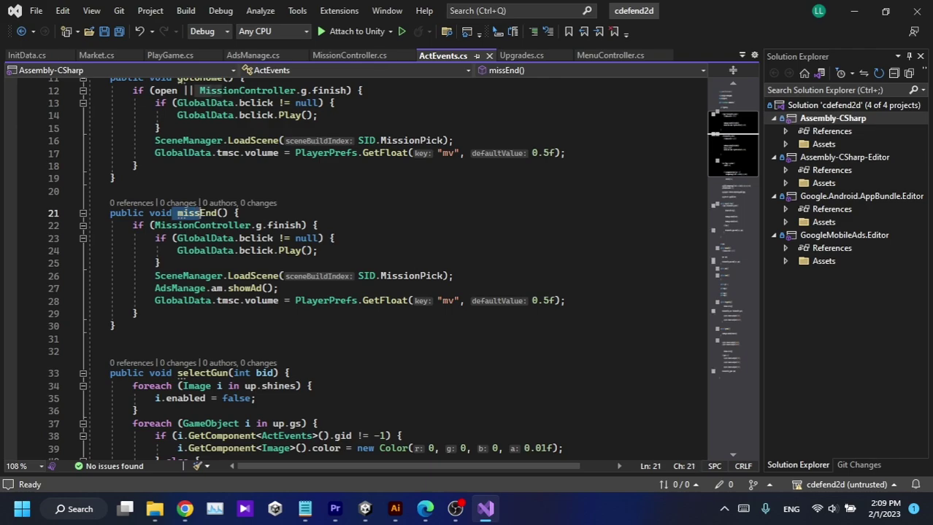
{"action": "left_click", "coordinate": [487, 509]}
{"action": "scroll", "coordinate": [528, 151], "scroll_direction": "up", "scroll_amount": 5}
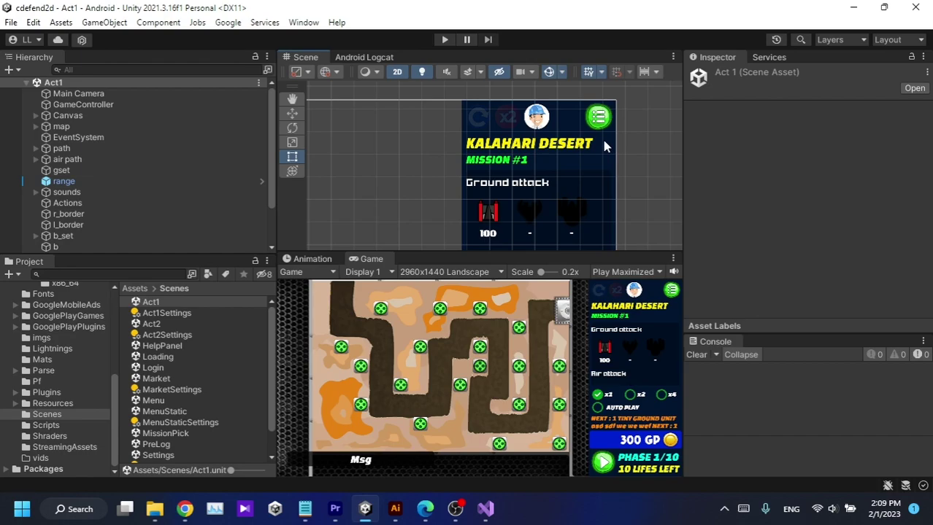
{"action": "left_click", "coordinate": [600, 118]}
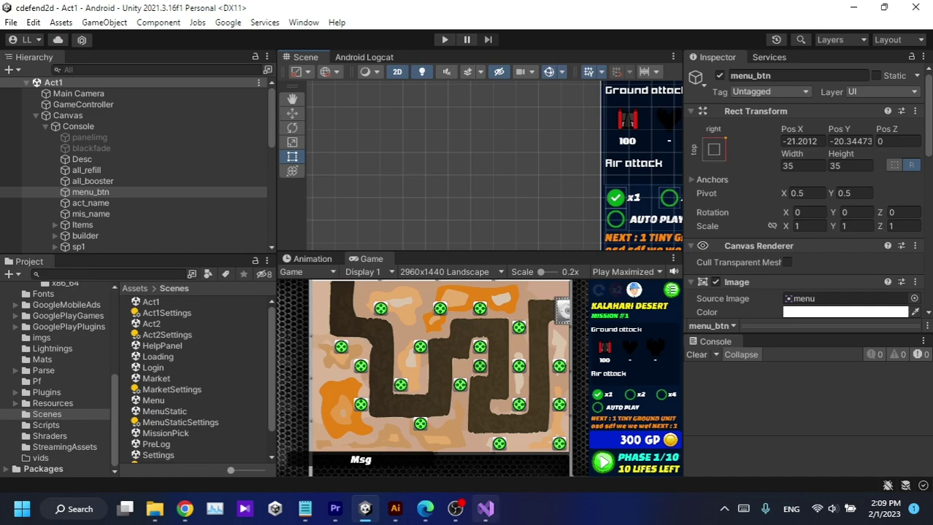
{"action": "left_click", "coordinate": [485, 509]}
{"action": "left_click_drag", "start_coordinate": [109, 213], "coordinate": [138, 327]}
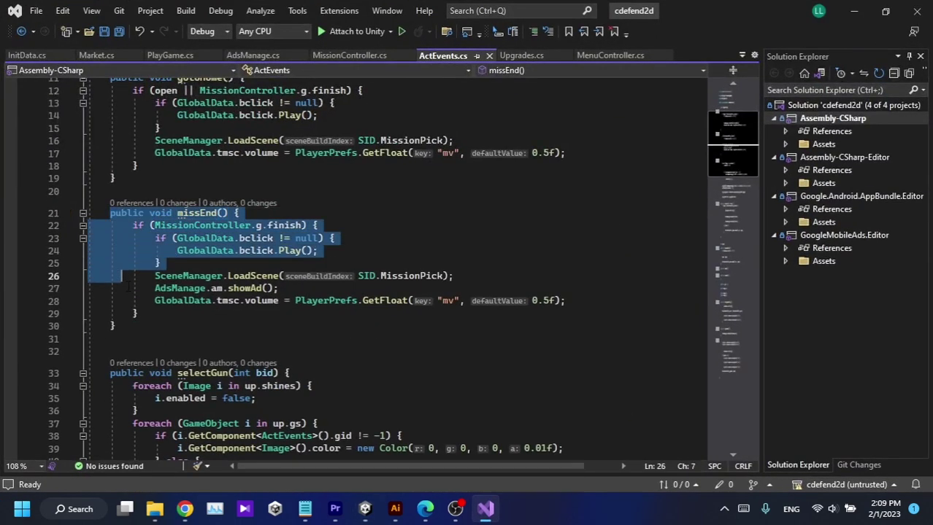
{"action": "left_click", "coordinate": [137, 327]}
{"action": "left_click", "coordinate": [163, 314]}
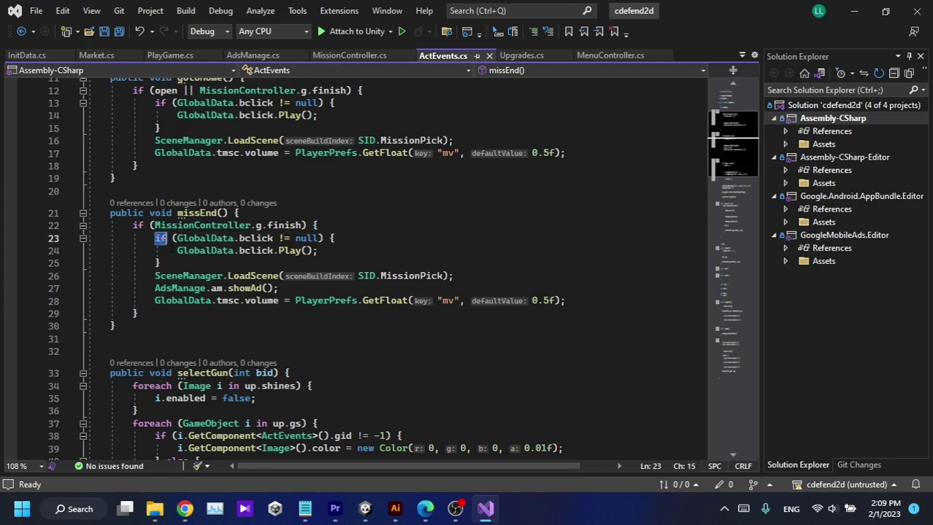
{"action": "mouse_move", "coordinate": [155, 238]}
{"action": "left_mouse_down"}
{"action": "mouse_move", "coordinate": [185, 262]}
{"action": "mouse_move", "coordinate": [159, 262]}
{"action": "mouse_move", "coordinate": [456, 276]}
{"action": "left_mouse_up"}
{"action": "left_click", "coordinate": [161, 239]}
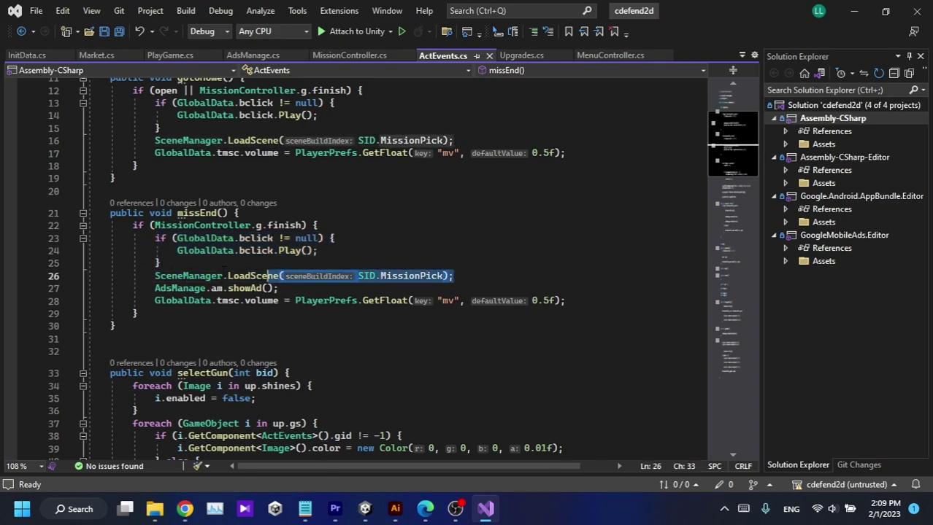
{"action": "left_click", "coordinate": [167, 276]}
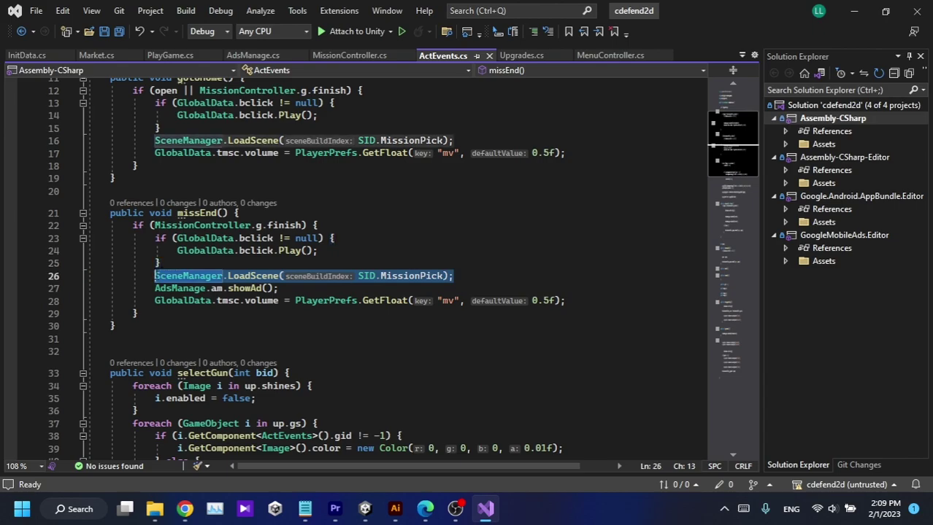
{"action": "left_click_drag", "start_coordinate": [155, 288], "coordinate": [280, 288]}
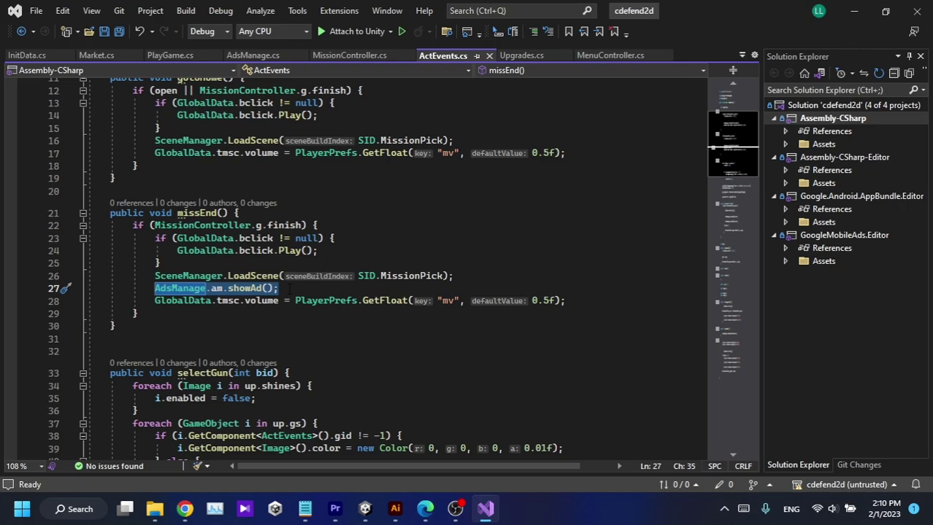
Undo and redo edits so missEnd calls showAd inside an if block with a MissionPick fallback.
{"action": "key", "text": "ctrl+z"}
{"action": "key", "text": "ctrl+z"}
{"action": "key", "text": "ctrl+z"}
{"action": "key", "text": "ctrl+z"}
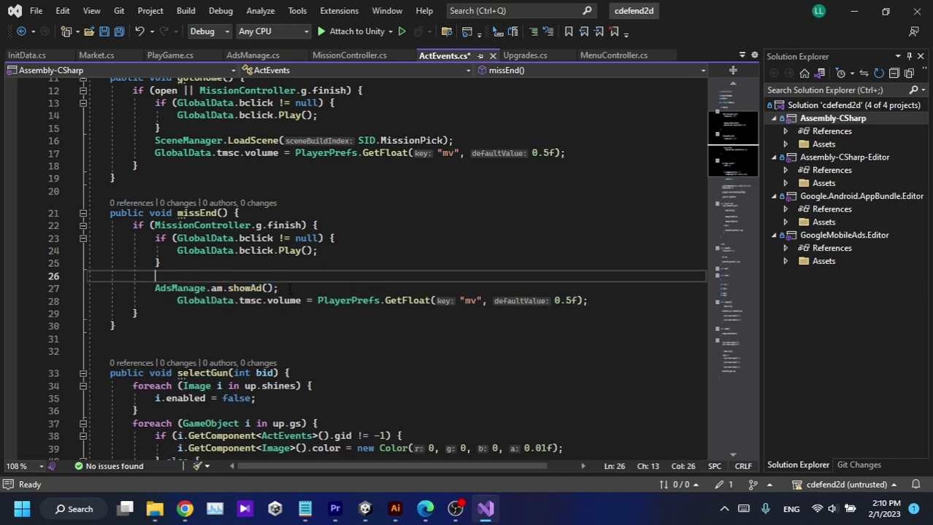
{"action": "key", "text": "ctrl+z"}
{"action": "key", "text": "ctrl+y"}
{"action": "key", "text": "ctrl+y"}
{"action": "key", "text": "ctrl+y"}
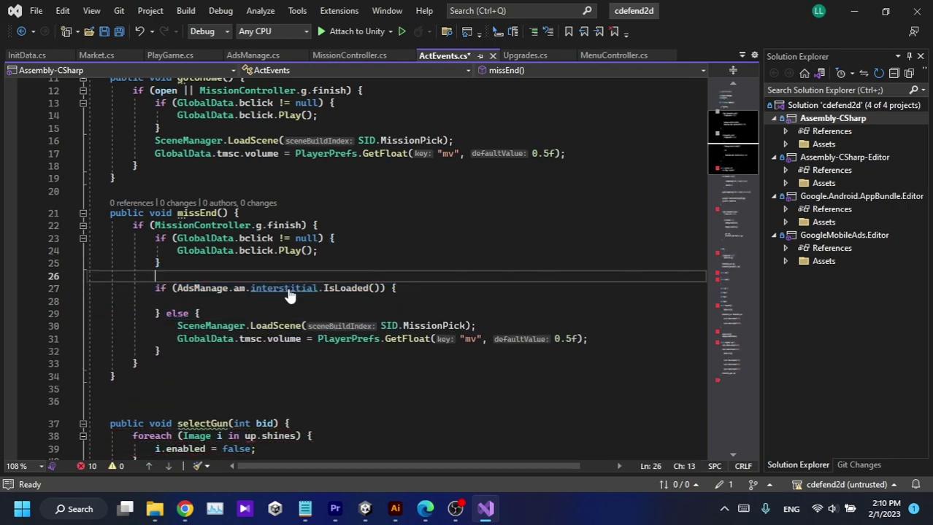
{"action": "key", "text": "ctrl+z"}
{"action": "key", "text": "ctrl+z"}
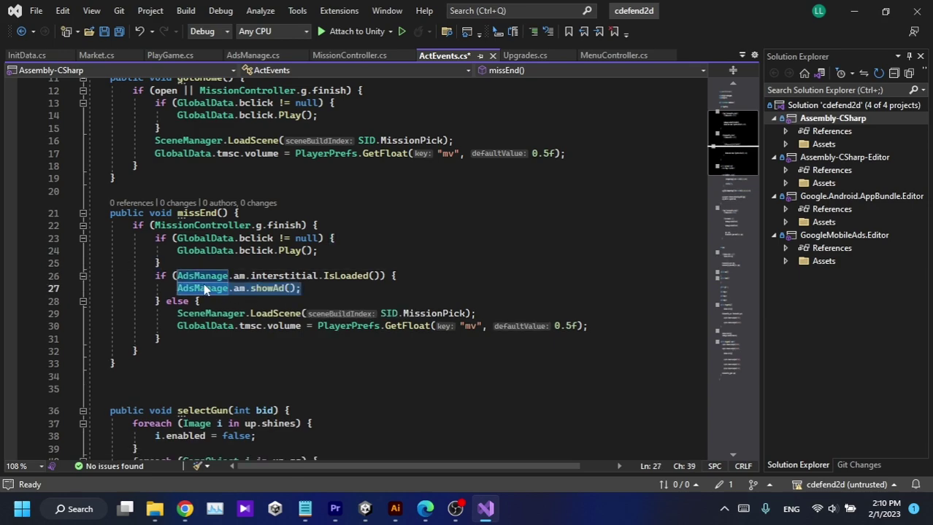
{"action": "key", "text": "ctrl+z"}
Review the interstitial IsLoaded condition, the showAd call and the else-branch LoadScene fallback.
{"action": "left_click", "coordinate": [426, 297]}
{"action": "left_click_drag", "start_coordinate": [381, 276], "coordinate": [177, 276]}
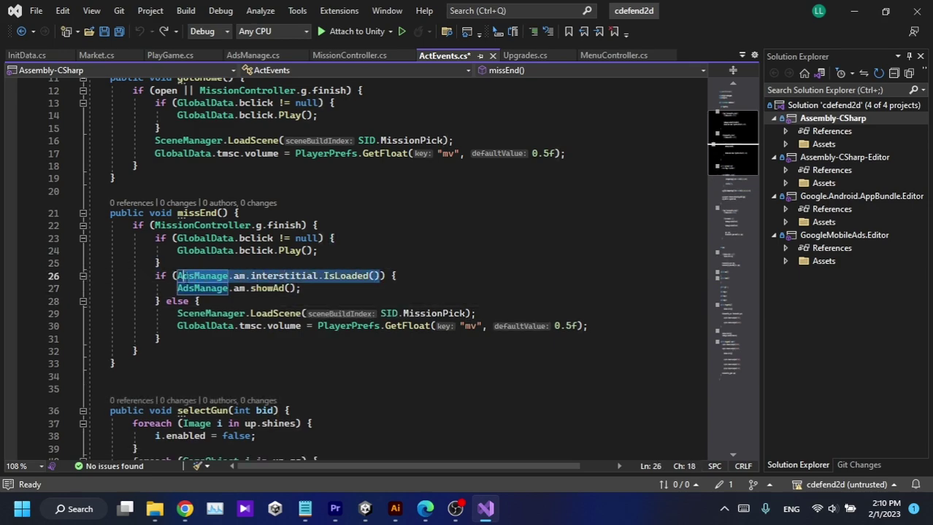
{"action": "left_click", "coordinate": [300, 289]}
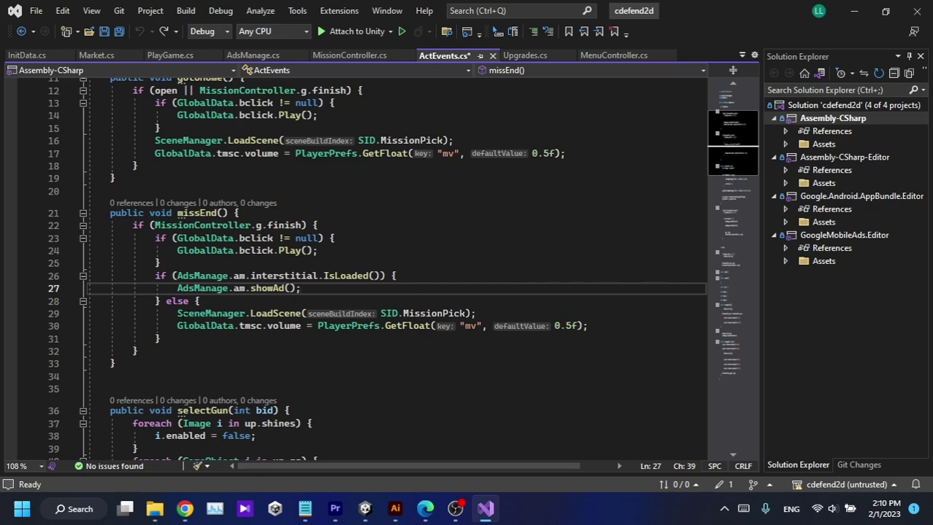
{"action": "left_click", "coordinate": [176, 313]}
{"action": "left_click_drag", "start_coordinate": [177, 313], "coordinate": [588, 326]}
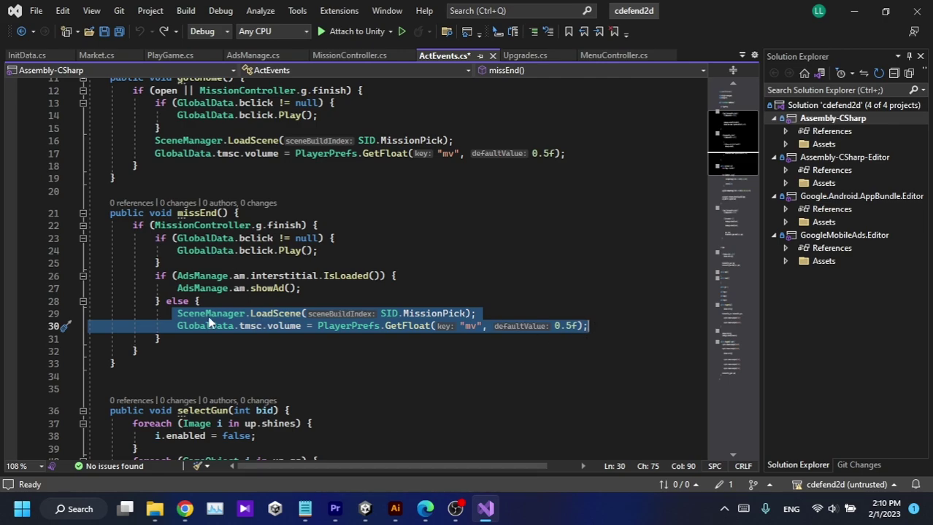
{"action": "left_click", "coordinate": [177, 314]}
{"action": "left_click_drag", "start_coordinate": [177, 289], "coordinate": [357, 290]}
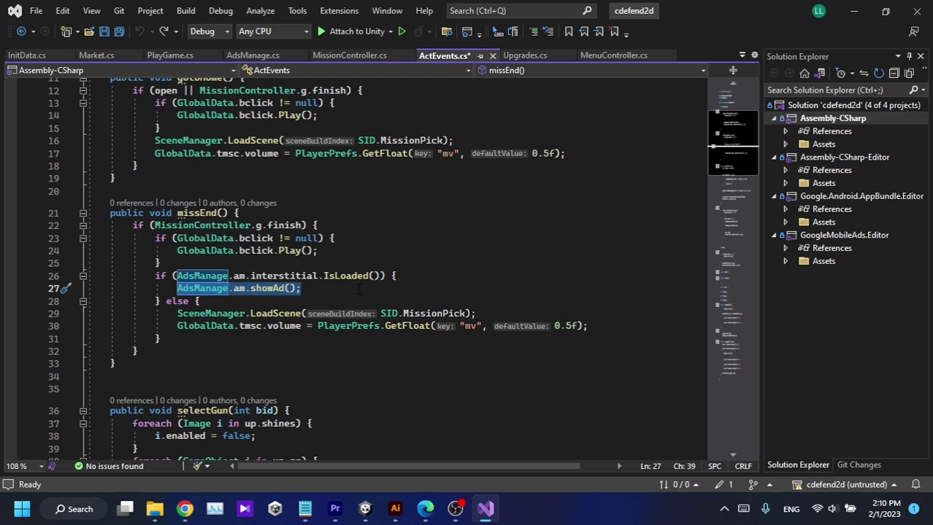
{"action": "left_click_drag", "start_coordinate": [177, 314], "coordinate": [594, 328]}
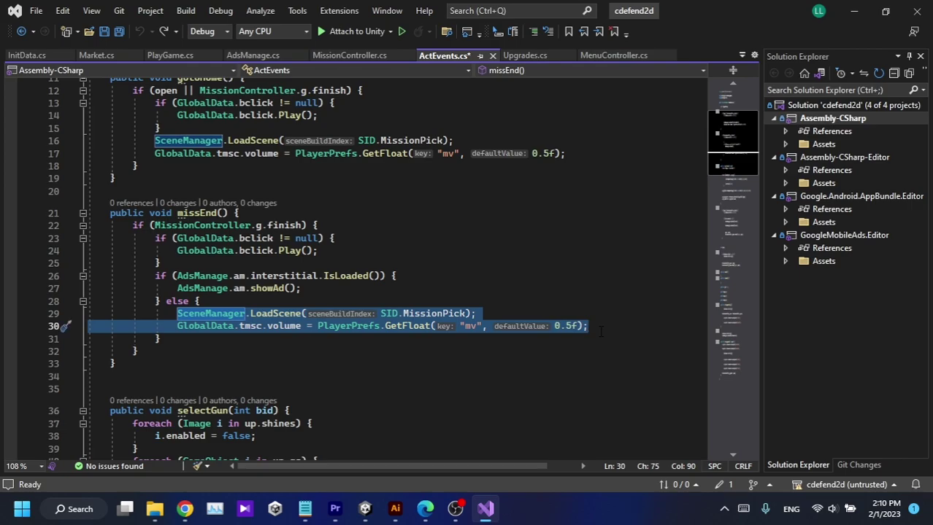
Look over the whole interstitial if/else block in missEnd and save ActEvents.cs.
{"action": "left_click", "coordinate": [191, 289]}
{"action": "left_click", "coordinate": [177, 289]}
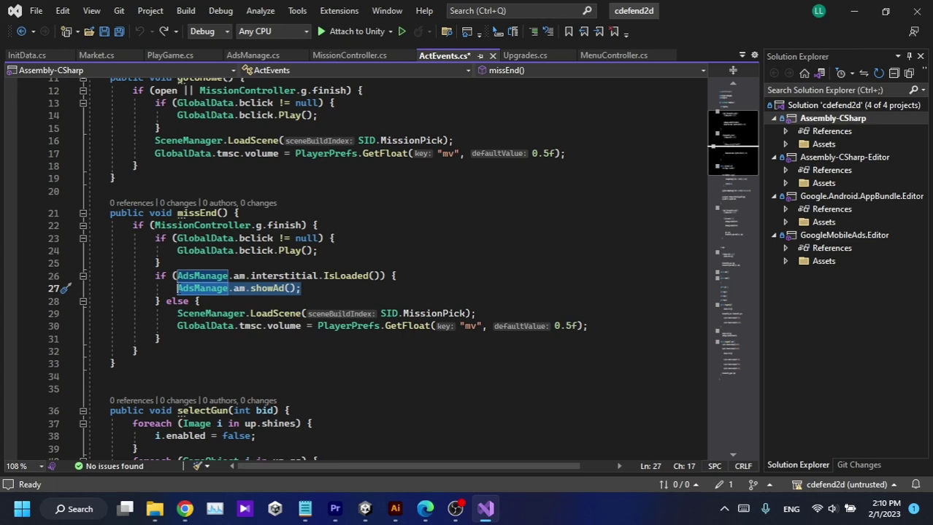
{"action": "left_click_drag", "start_coordinate": [178, 314], "coordinate": [622, 325]}
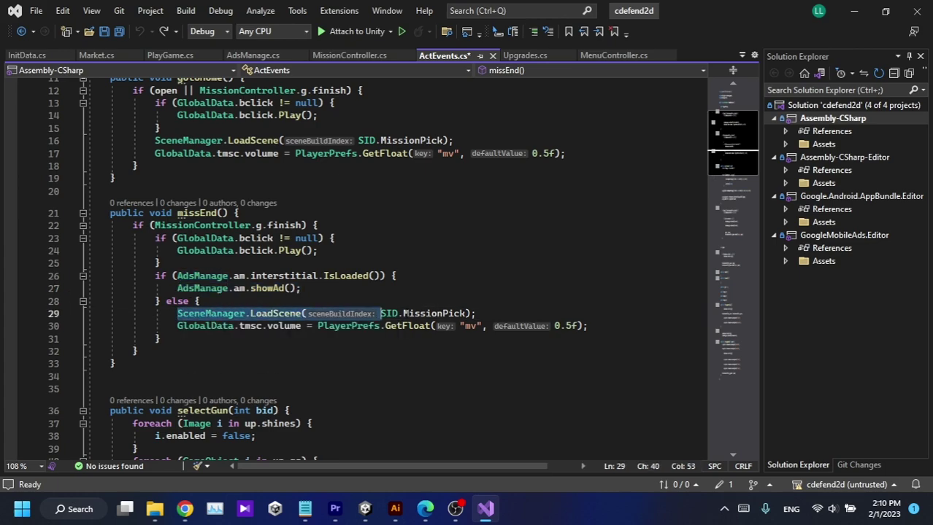
{"action": "left_click", "coordinate": [624, 326]}
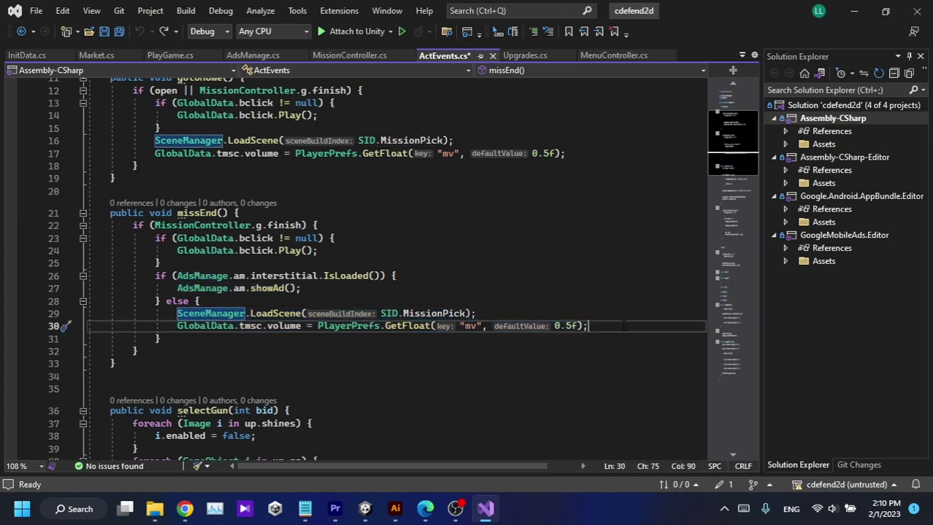
{"action": "left_click", "coordinate": [173, 339]}
{"action": "left_click_drag", "start_coordinate": [173, 341], "coordinate": [156, 276]}
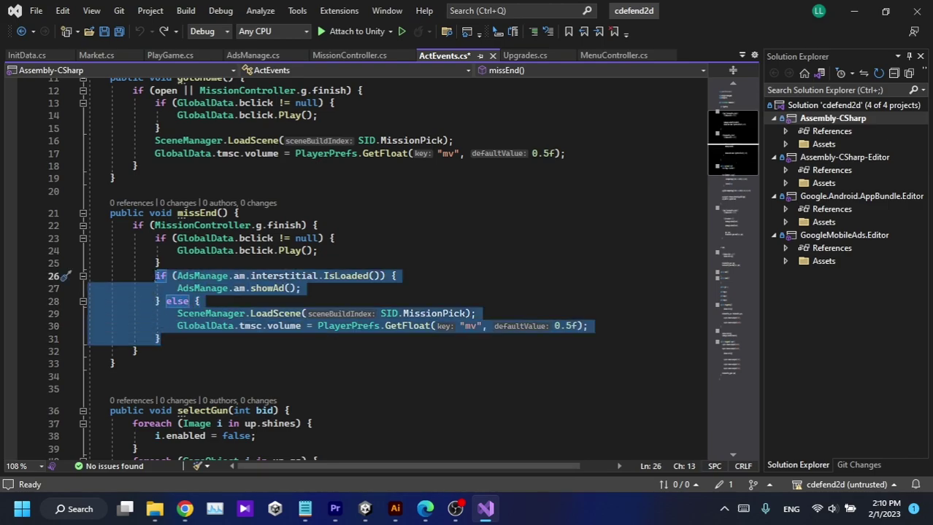
{"action": "left_click", "coordinate": [156, 276]}
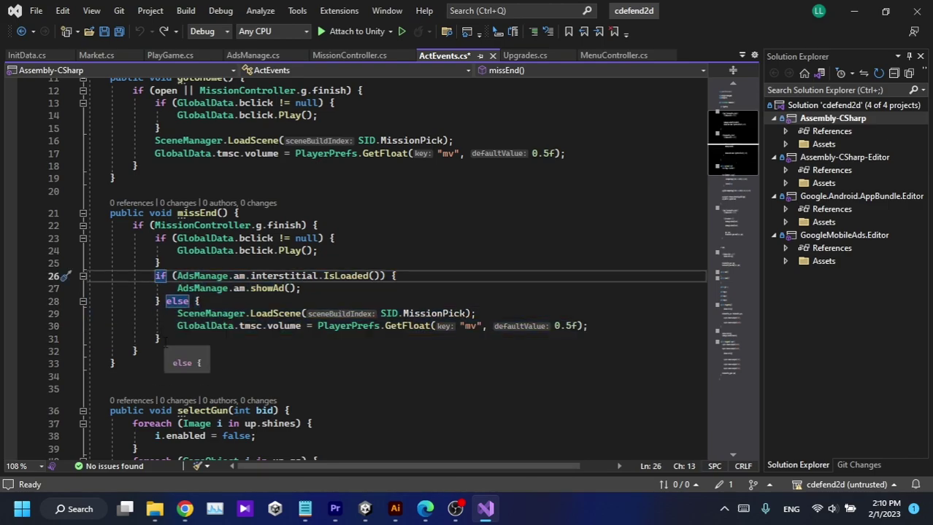
{"action": "left_click", "coordinate": [377, 266]}
{"action": "key", "text": "ctrl+s"}
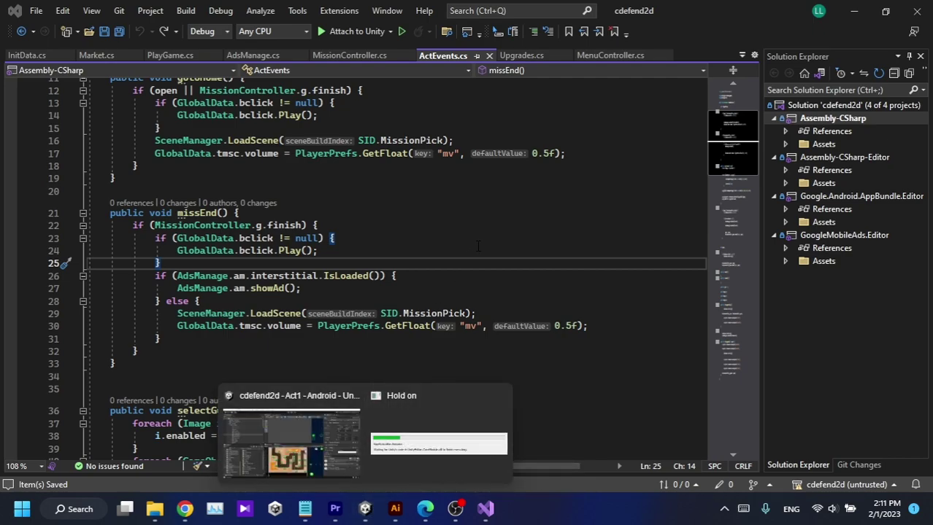
{"action": "mouse_move", "coordinate": [365, 510]}
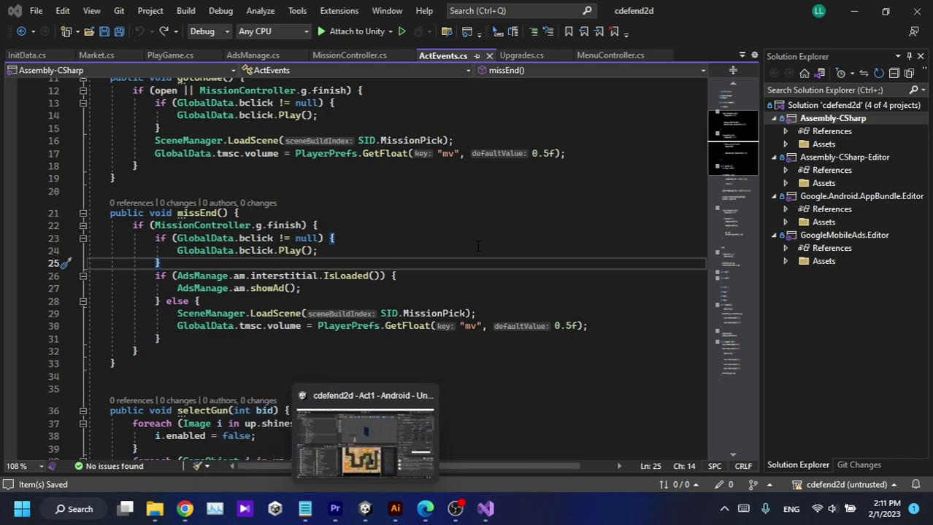
Bring Unity to the front and clear the Console's log entries.
{"action": "left_click", "coordinate": [365, 442]}
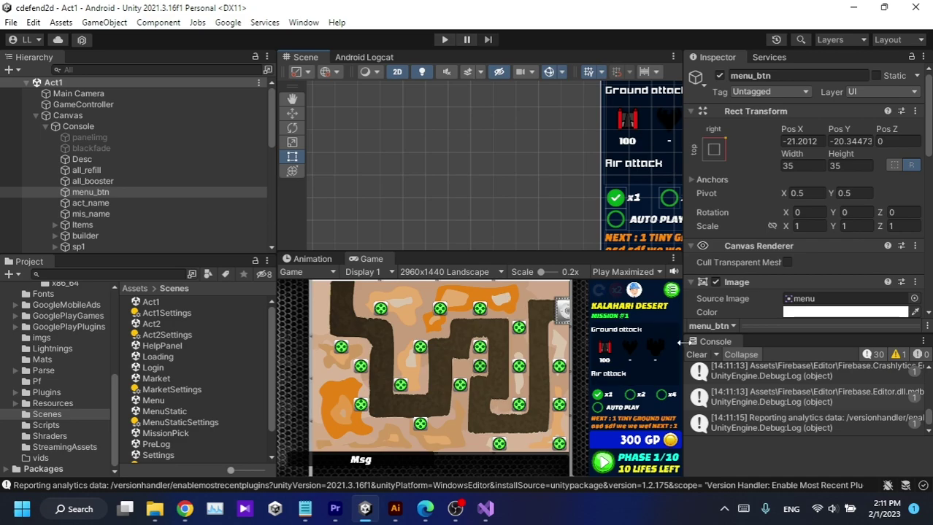
{"action": "left_click", "coordinate": [698, 356]}
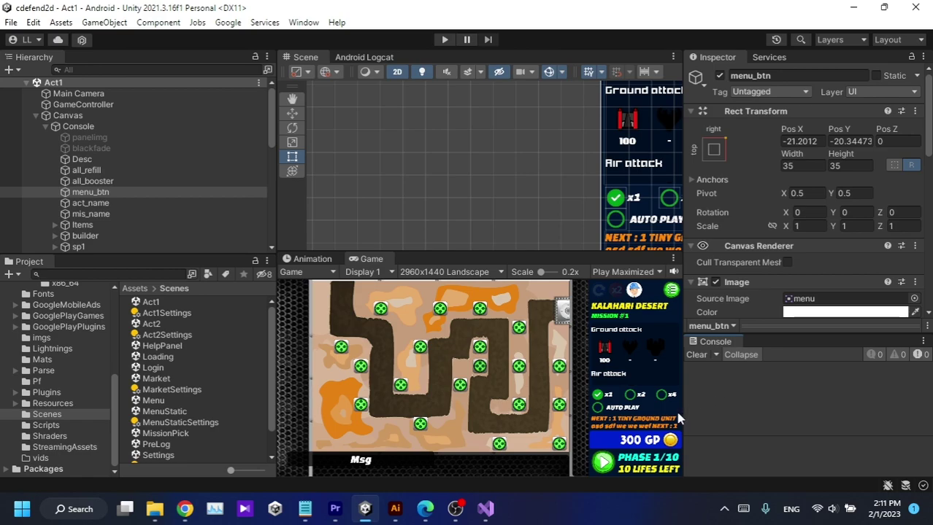
Review missEnd lines 23–31, the showAd call and the else-branch LoadScene line.
{"action": "left_click", "coordinate": [485, 509]}
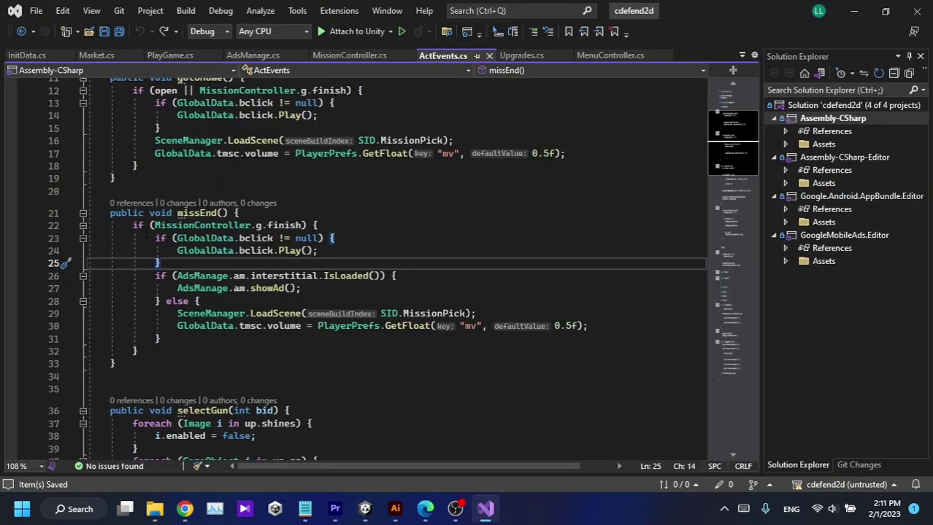
{"action": "left_click_drag", "start_coordinate": [155, 238], "coordinate": [186, 343]}
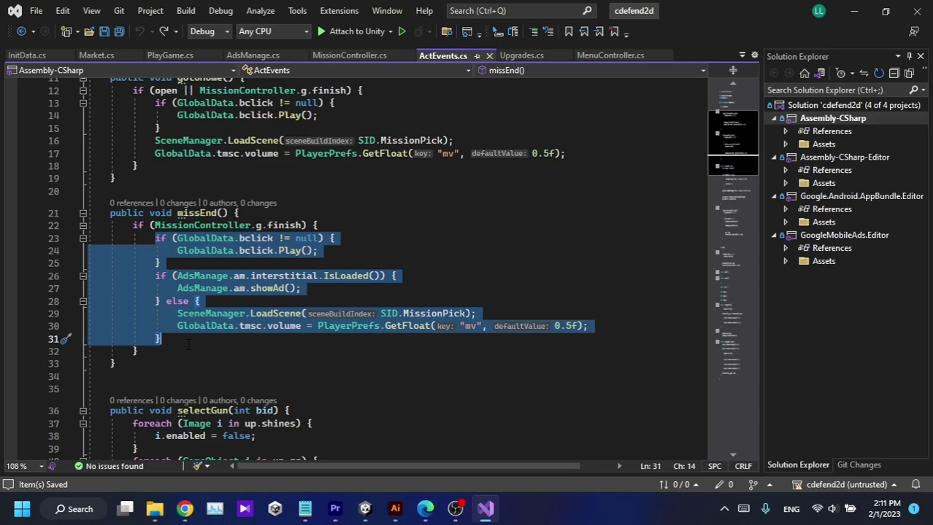
{"action": "left_click", "coordinate": [178, 288]}
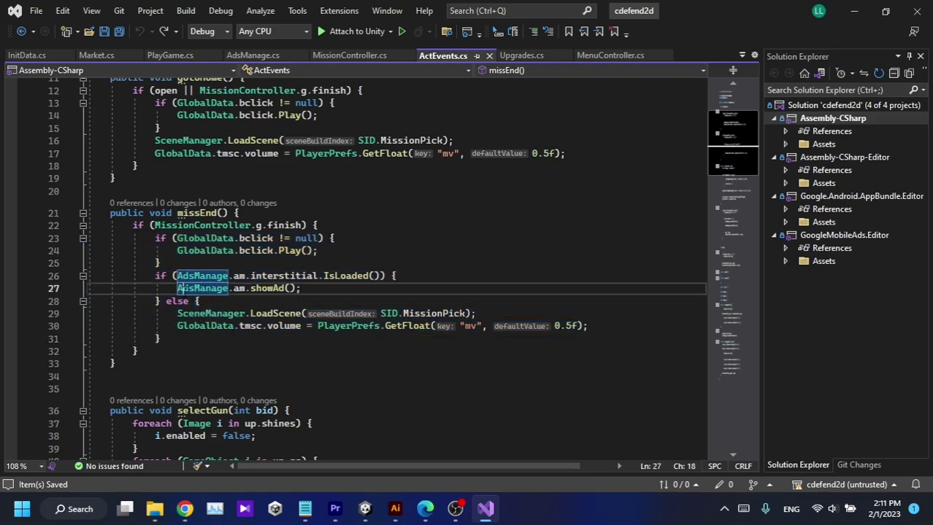
{"action": "left_click_drag", "start_coordinate": [178, 288], "coordinate": [342, 292]}
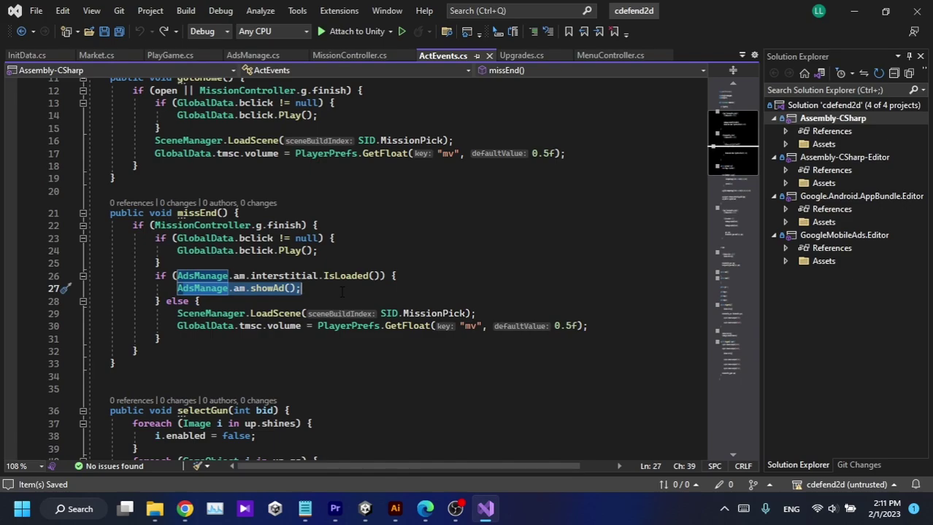
{"action": "left_click", "coordinate": [172, 314]}
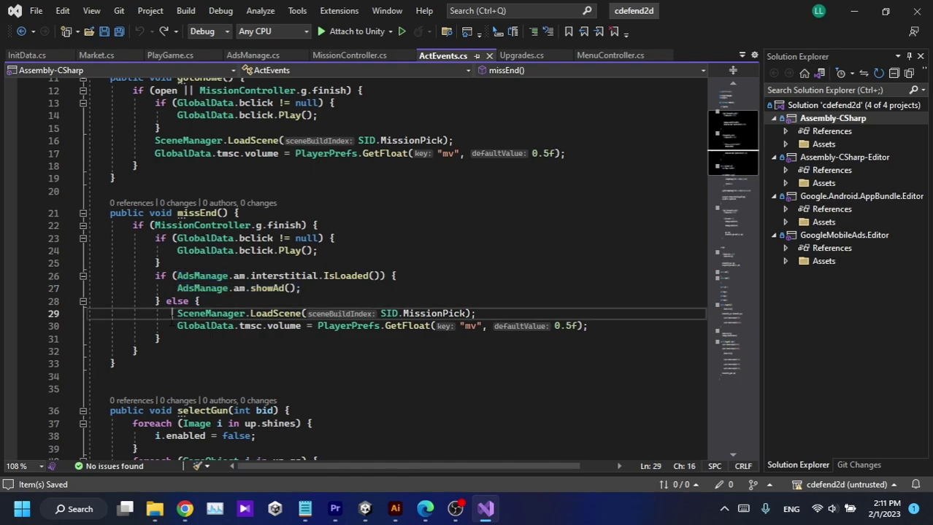
{"action": "left_click", "coordinate": [588, 313]}
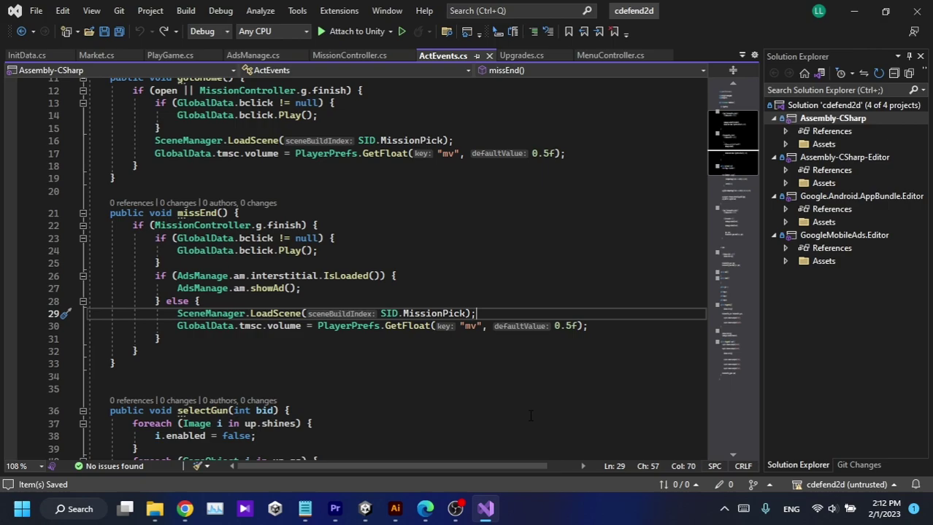
Minimize and restore Visual Studio, reselect missEnd lines 23–31, then leave the code editor.
{"action": "left_click", "coordinate": [486, 509]}
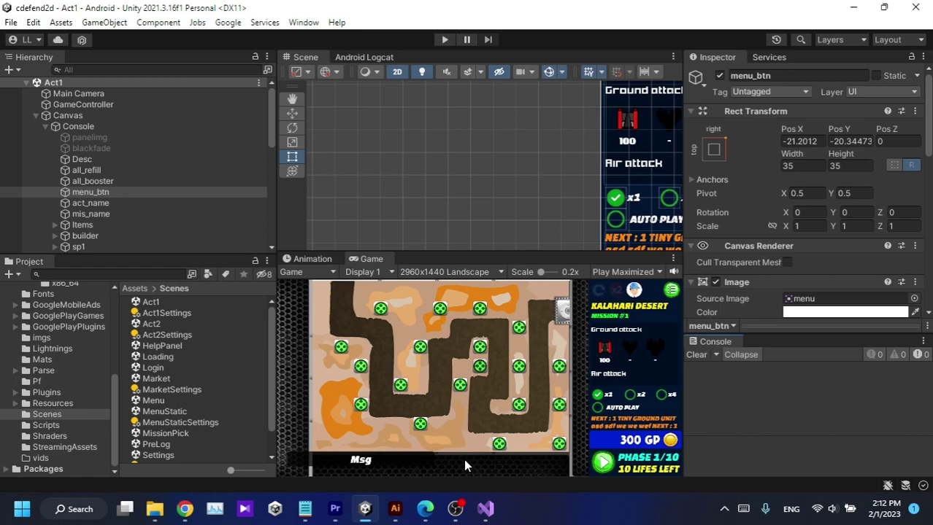
{"action": "left_click", "coordinate": [486, 509]}
{"action": "left_click_drag", "start_coordinate": [152, 238], "coordinate": [188, 343]}
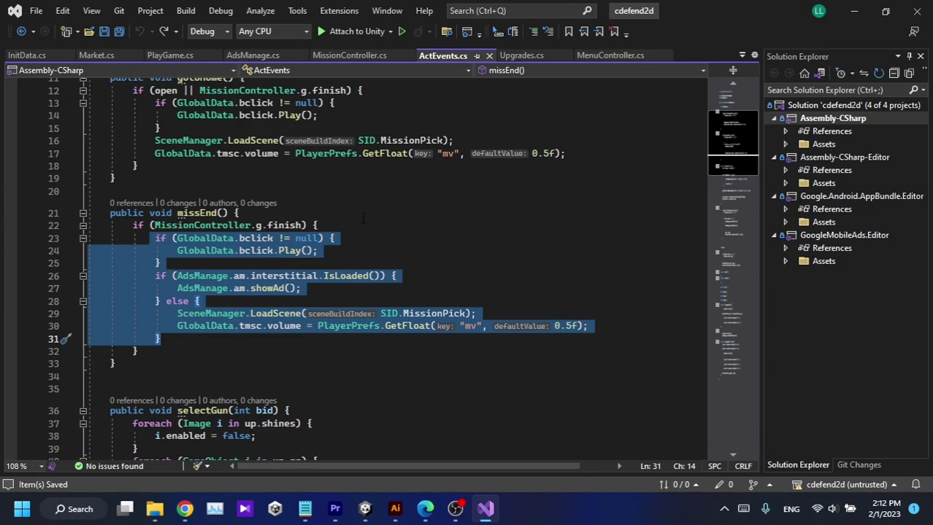
{"action": "left_click", "coordinate": [482, 516]}
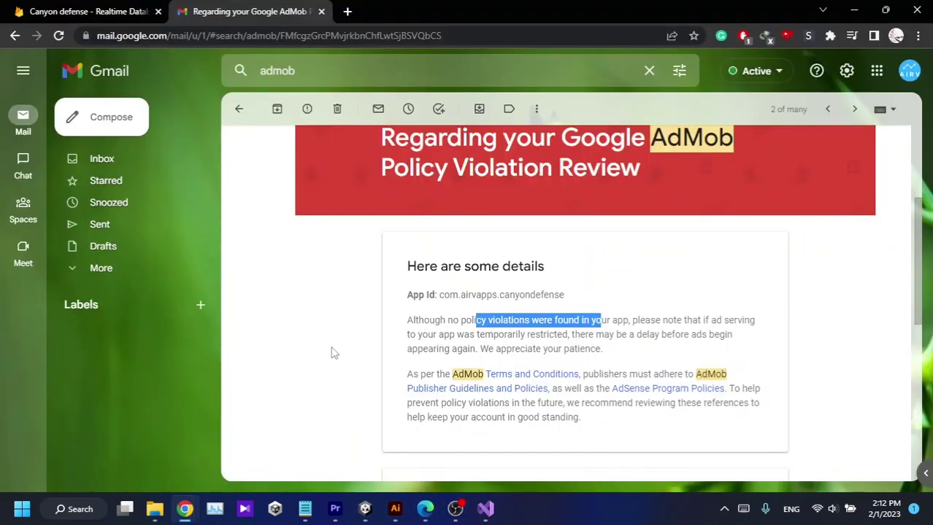
Highlight the 'no policy violations were found' sentence in the AdMob email, then minimize the browser.
{"action": "scroll", "coordinate": [562, 284], "scroll_direction": "up", "scroll_amount": 1}
{"action": "left_click", "coordinate": [422, 392]}
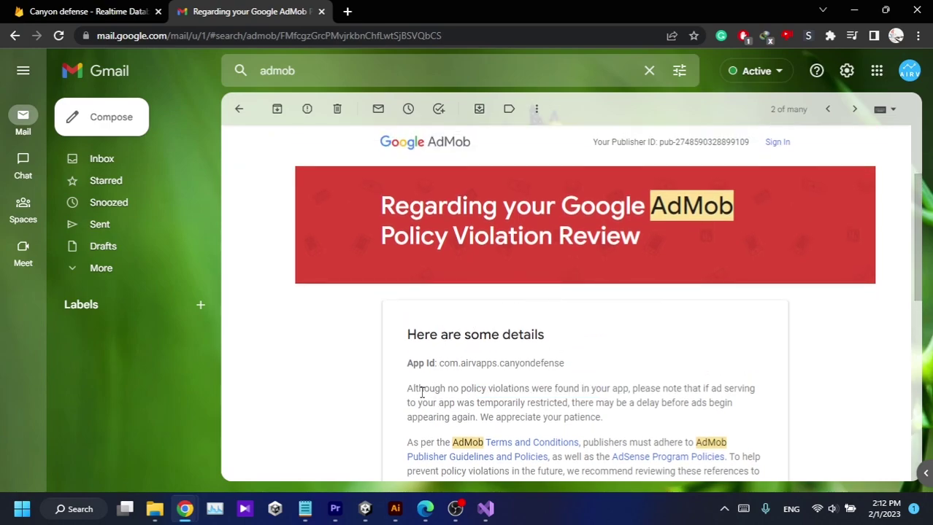
{"action": "left_click_drag", "start_coordinate": [421, 393], "coordinate": [634, 393]}
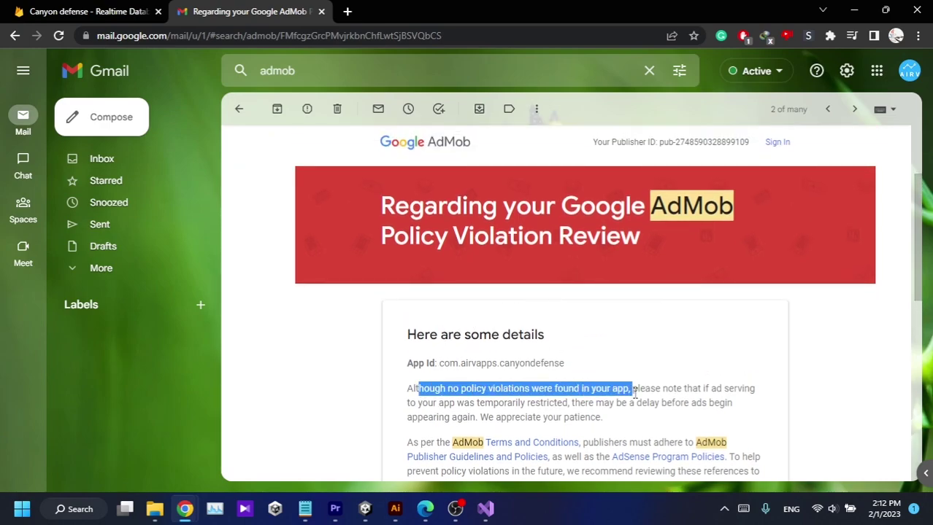
{"action": "left_click", "coordinate": [634, 393]}
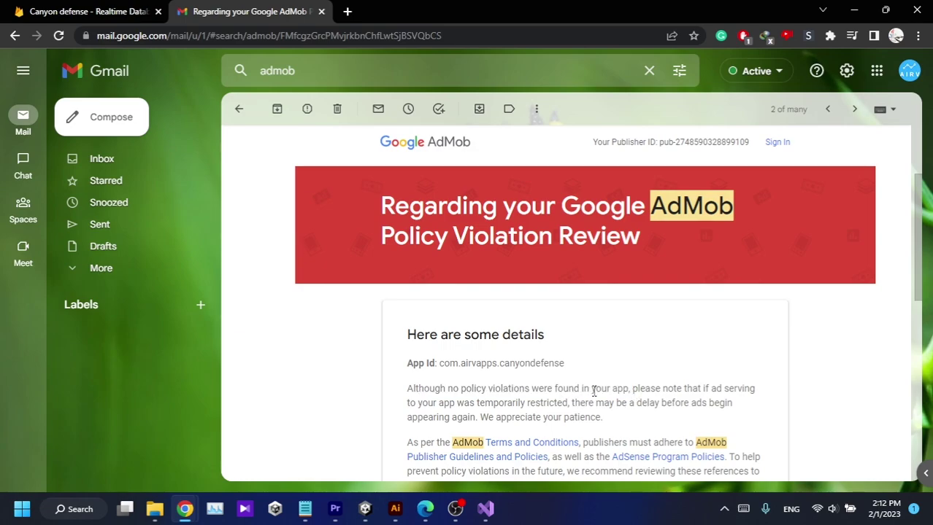
{"action": "left_click_drag", "start_coordinate": [673, 393], "coordinate": [610, 392]}
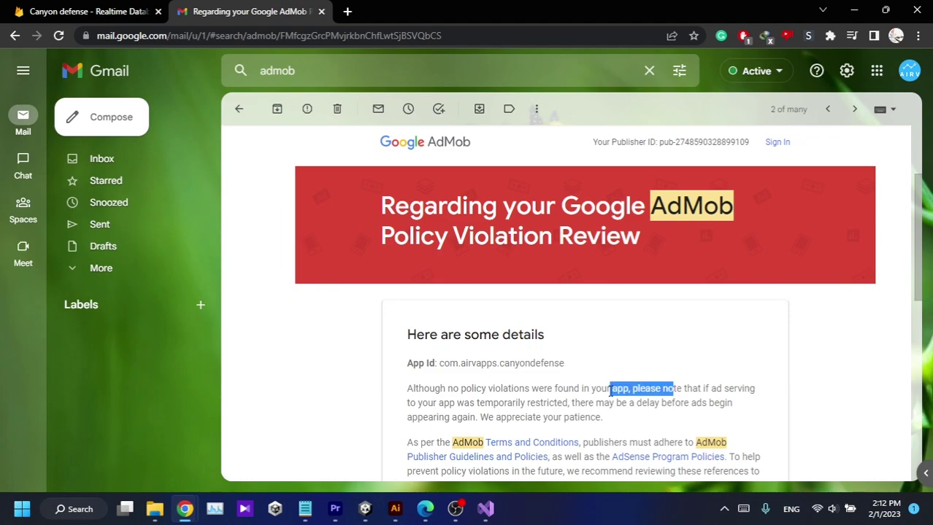
{"action": "left_click", "coordinate": [853, 11]}
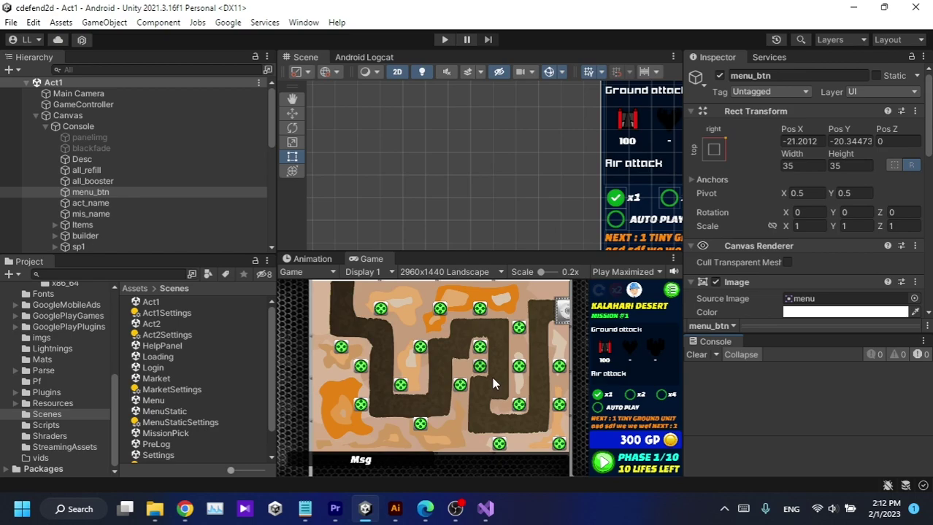
Back in Visual Studio, select the LoadScene(SID.MissionPick) call on line 29 and its MissionPick argument.
{"action": "left_click", "coordinate": [446, 476]}
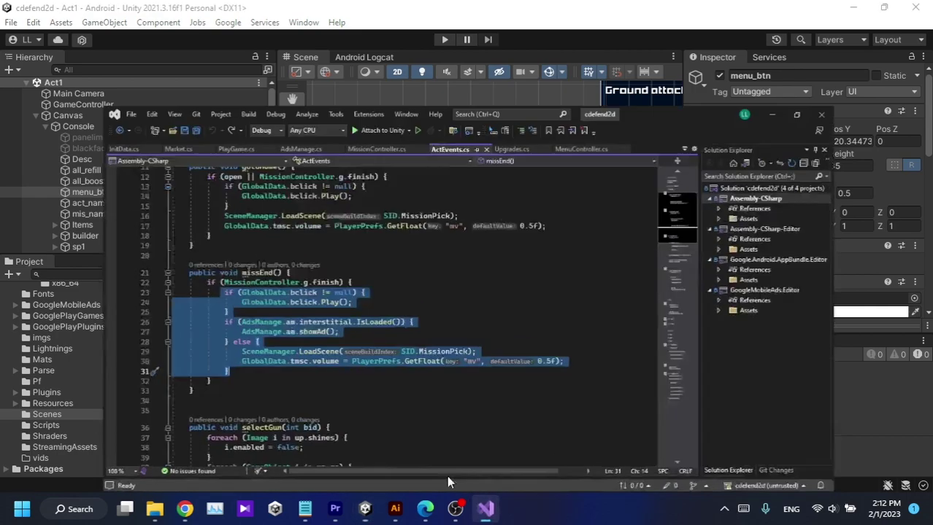
{"action": "left_click", "coordinate": [210, 266]}
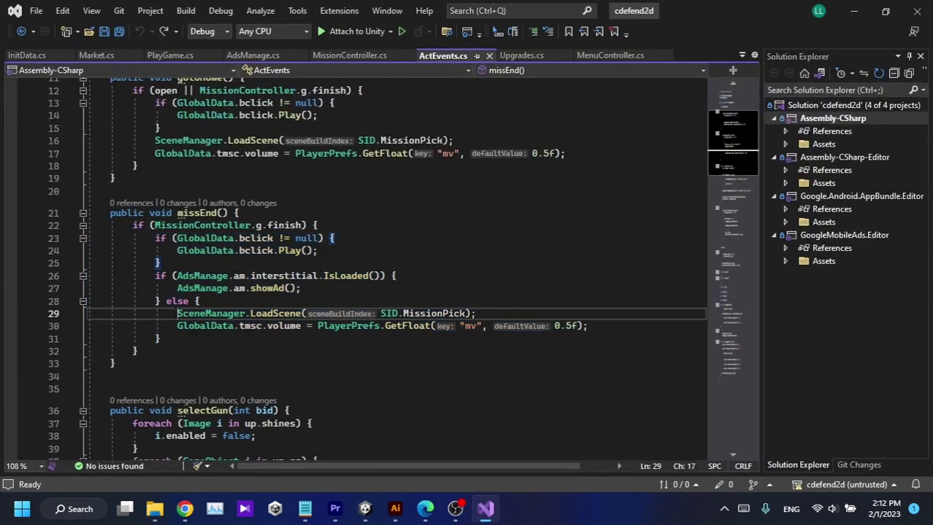
{"action": "left_click_drag", "start_coordinate": [177, 313], "coordinate": [476, 314]}
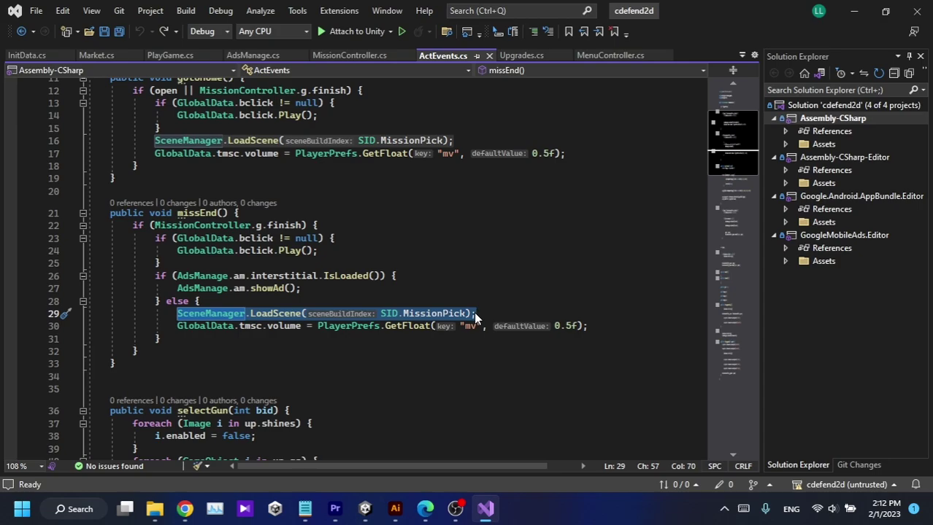
{"action": "key", "text": "Escape"}
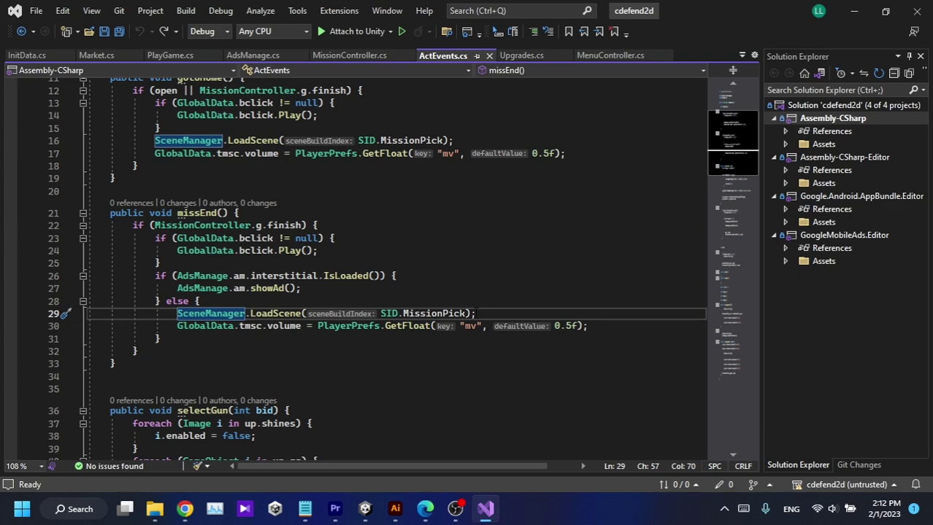
{"action": "left_click_drag", "start_coordinate": [476, 313], "coordinate": [307, 313]}
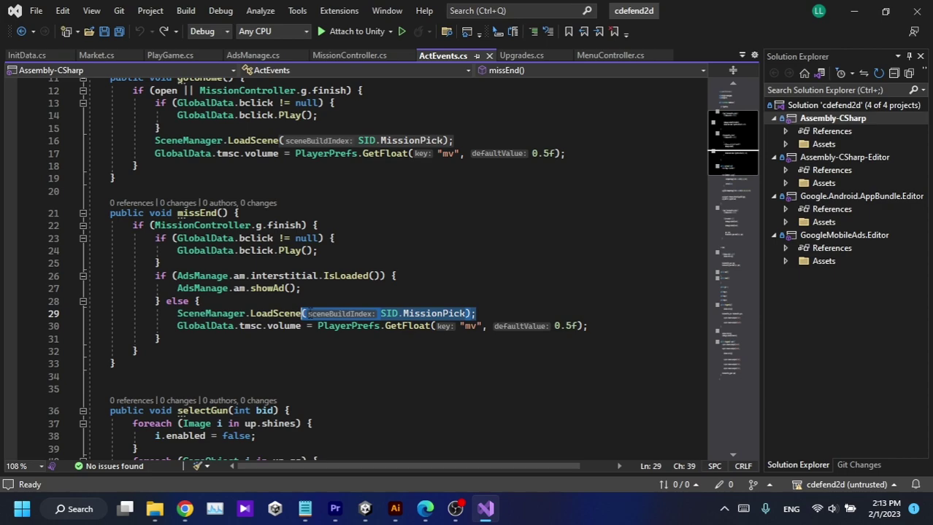